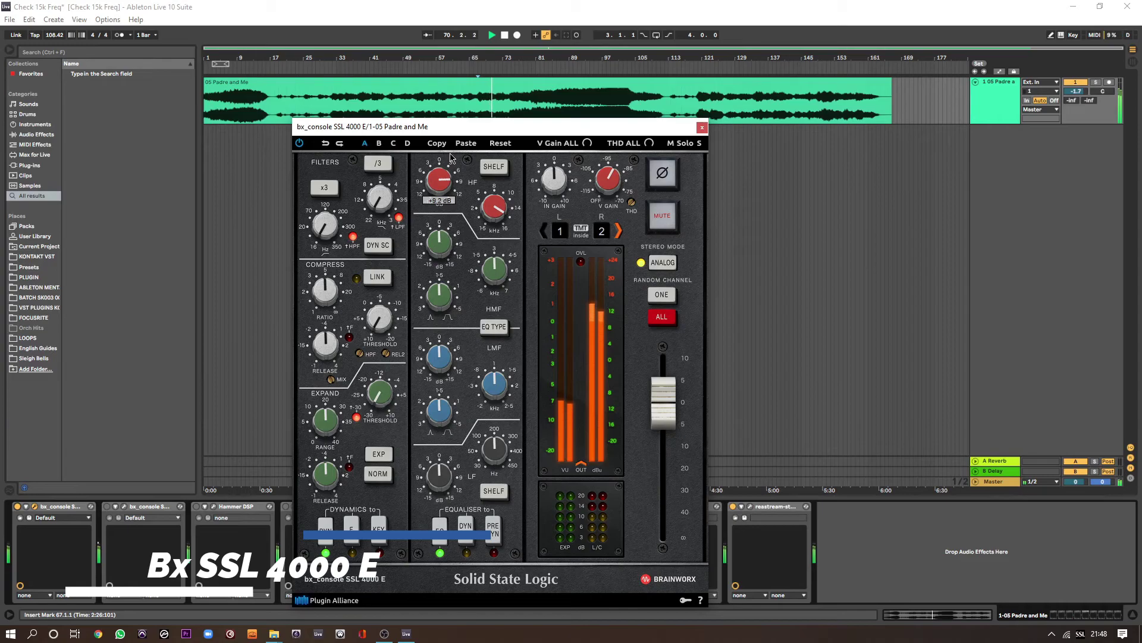
Boost the HF gain on bx_console SSL 4000 E to about +13.5 dB during playback and compare it with the device bypassed
{"action": "left_click_drag", "start_coordinate": [451, 156], "coordinate": [451, 146]}
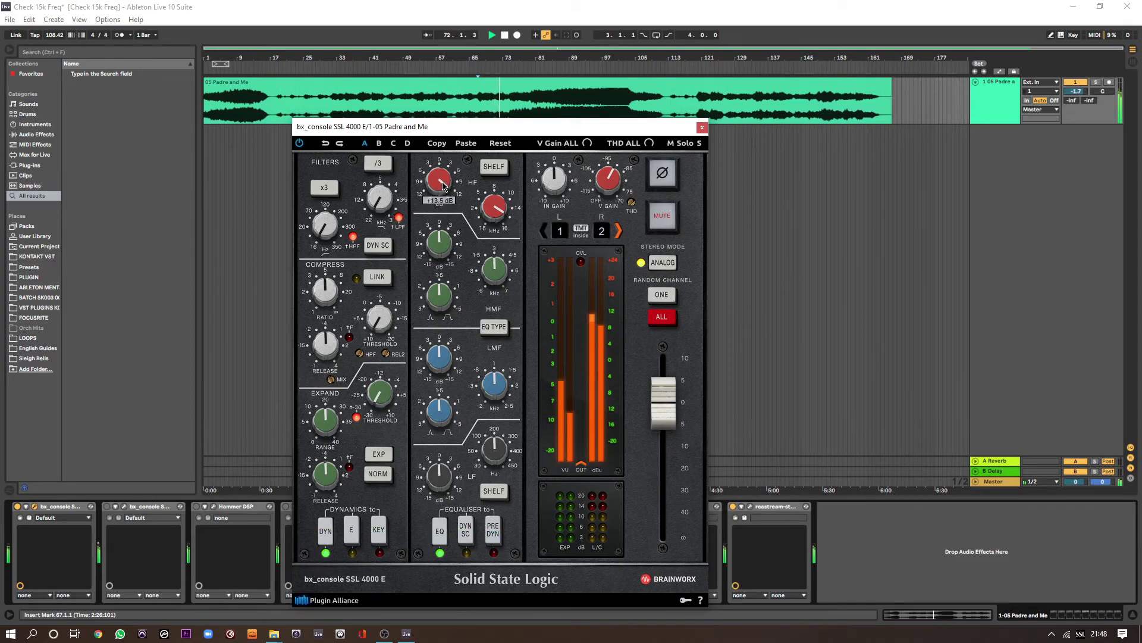
{"action": "mouse_move", "coordinate": [447, 182]}
{"action": "left_mouse_down"}
{"action": "mouse_move", "coordinate": [447, 224]}
{"action": "mouse_move", "coordinate": [449, 194]}
{"action": "left_mouse_up"}
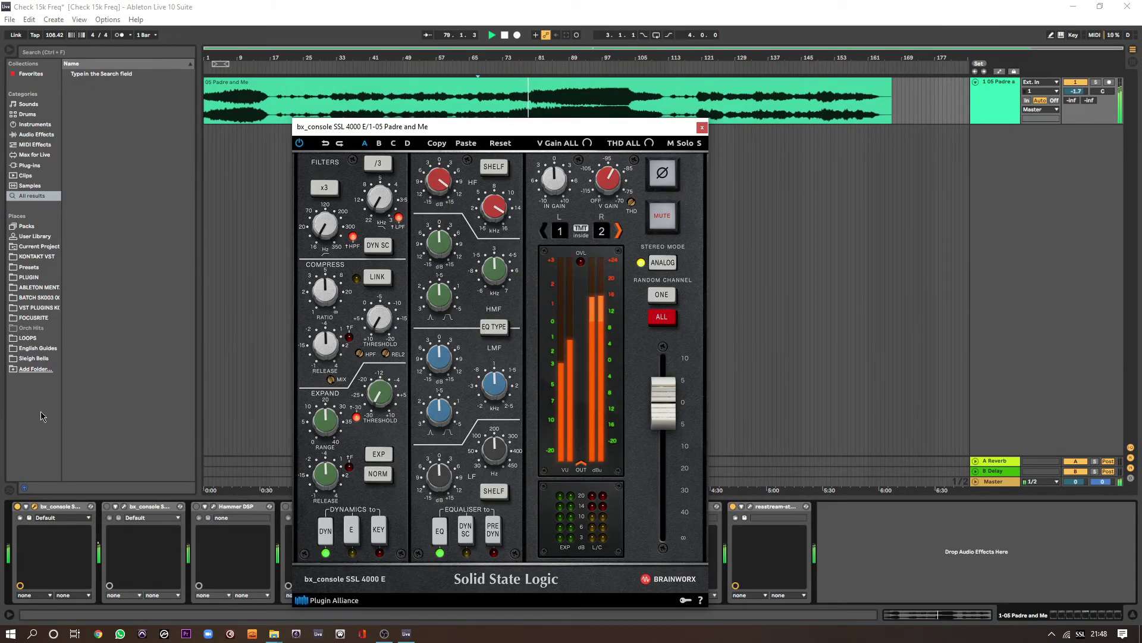
{"action": "left_click", "coordinate": [17, 508]}
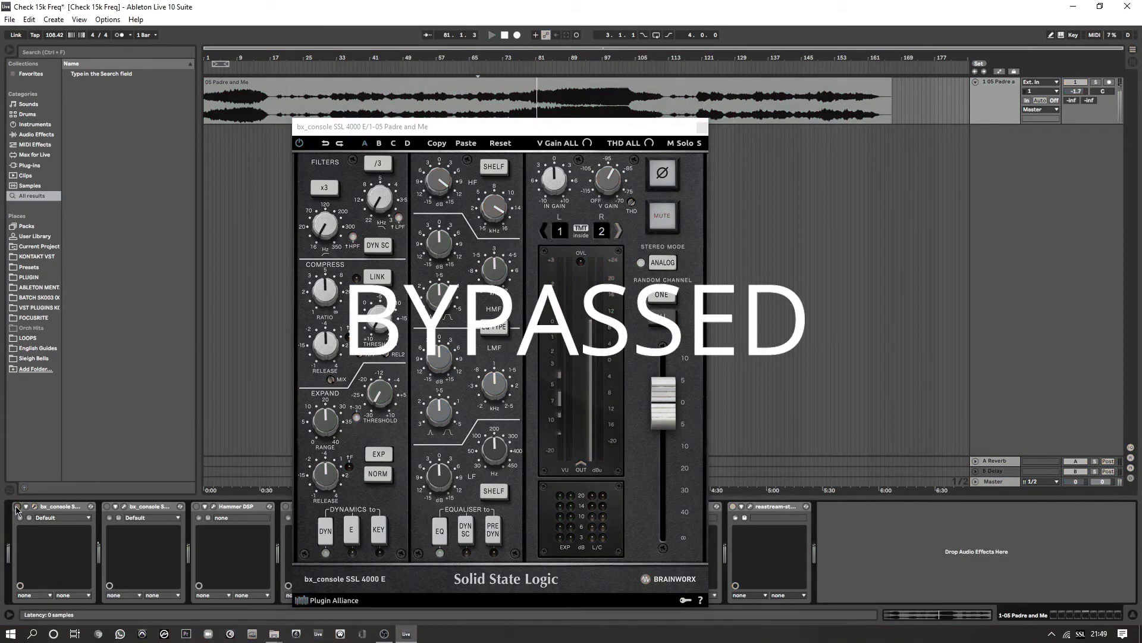
{"action": "left_click", "coordinate": [17, 508]}
Return the SSL 4000 E's HF gain to 0 dB, then switch the device off and close its window
{"action": "left_click_drag", "start_coordinate": [441, 186], "coordinate": [440, 228]}
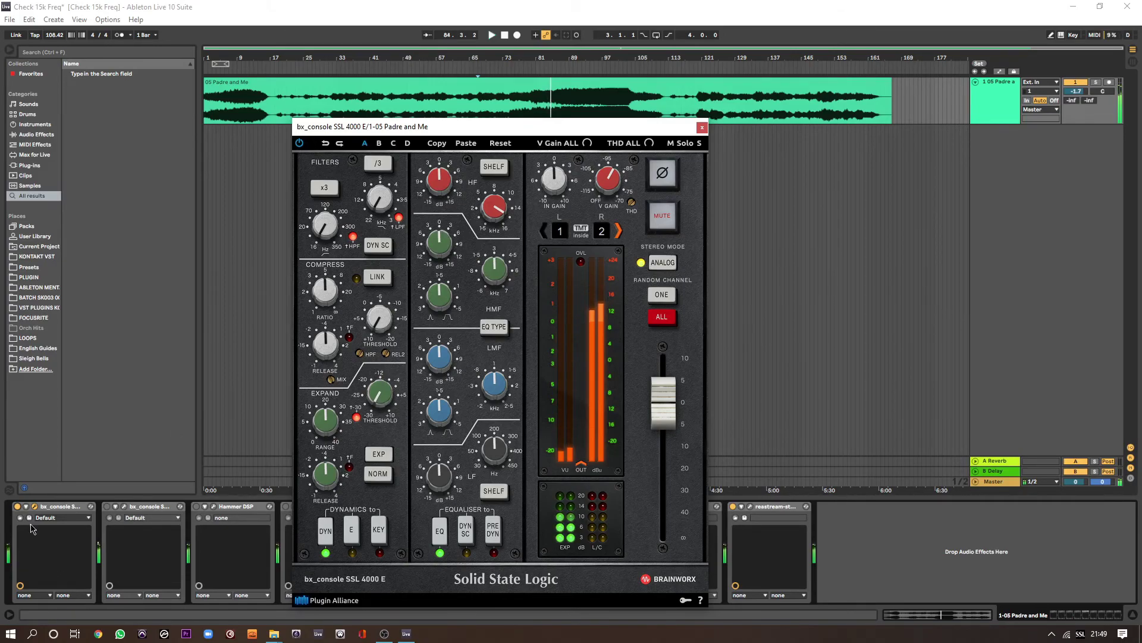
{"action": "left_click", "coordinate": [17, 506]}
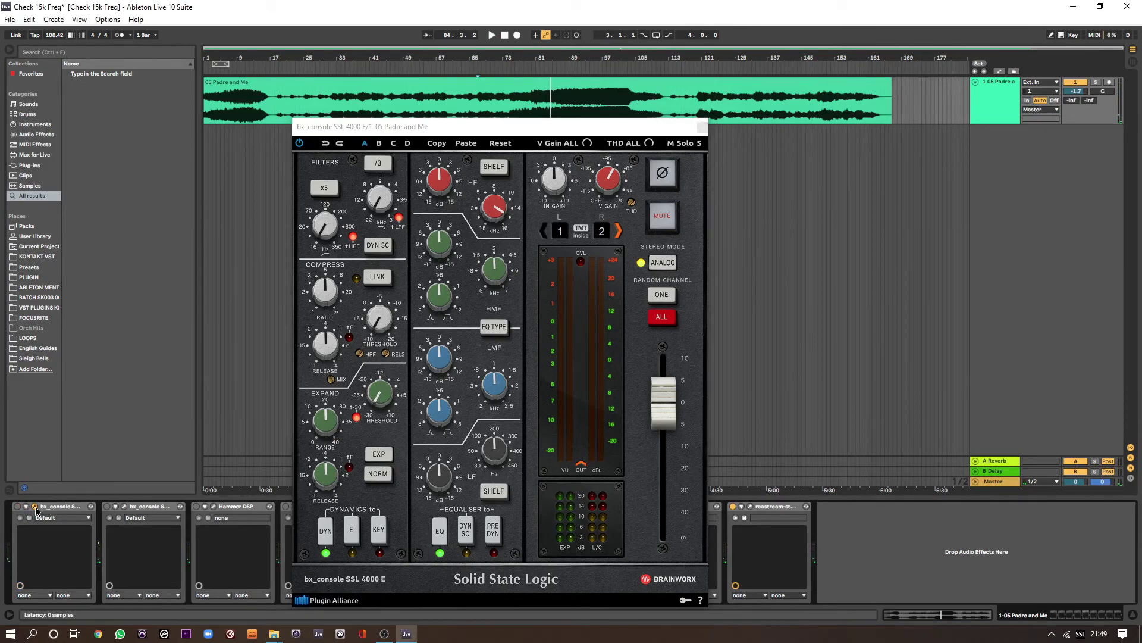
{"action": "left_click", "coordinate": [34, 506]}
Enable and open bx_console SSL 4000 G, place its window mid-screen, and start playback
{"action": "left_click", "coordinate": [123, 506]}
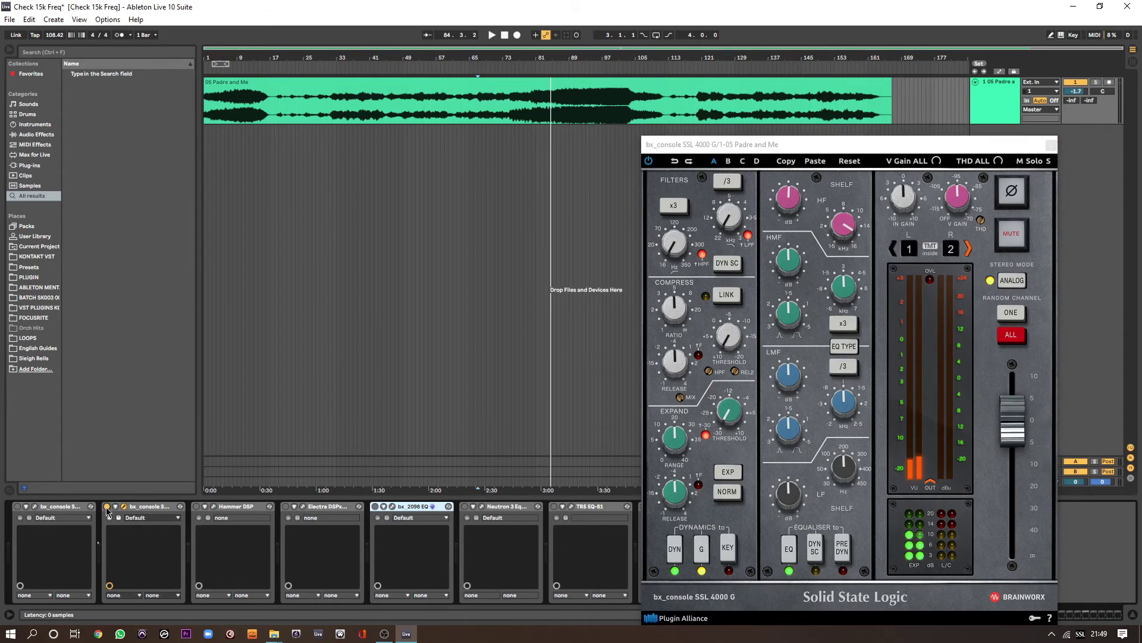
{"action": "left_click_drag", "start_coordinate": [743, 144], "coordinate": [443, 139]}
{"action": "key", "text": "space"}
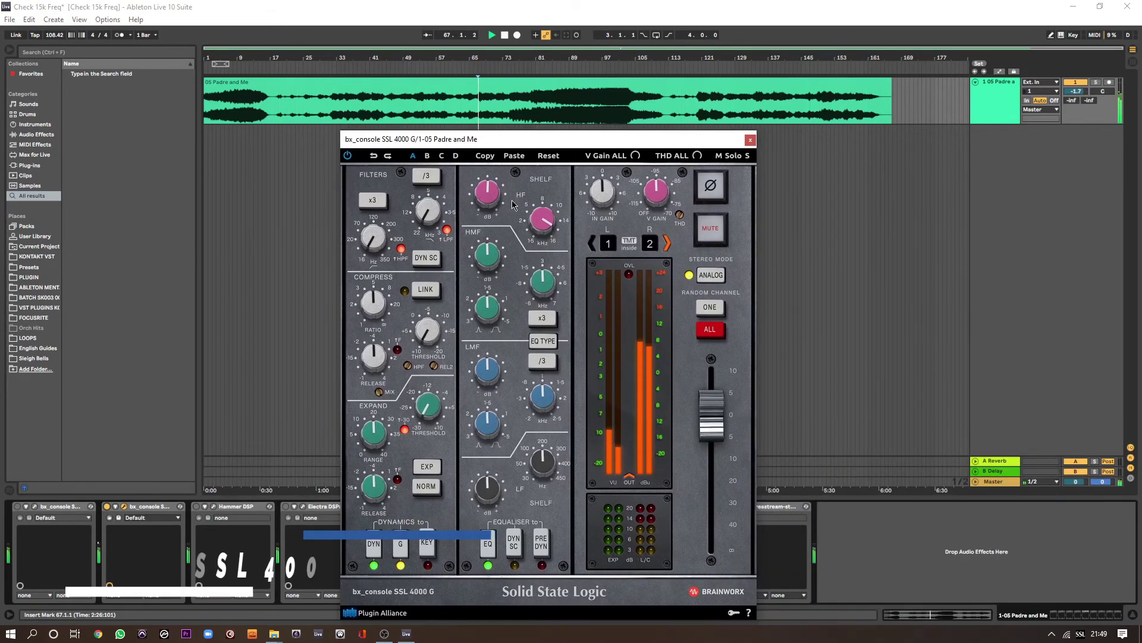
Boost the SSL 4000 G's HF gain gradually past +17 dB during playback and compare it with the device bypassed
{"action": "mouse_move", "coordinate": [493, 199]}
{"action": "scroll", "coordinate": [491, 191], "scroll_direction": "up", "scroll_amount": 1}
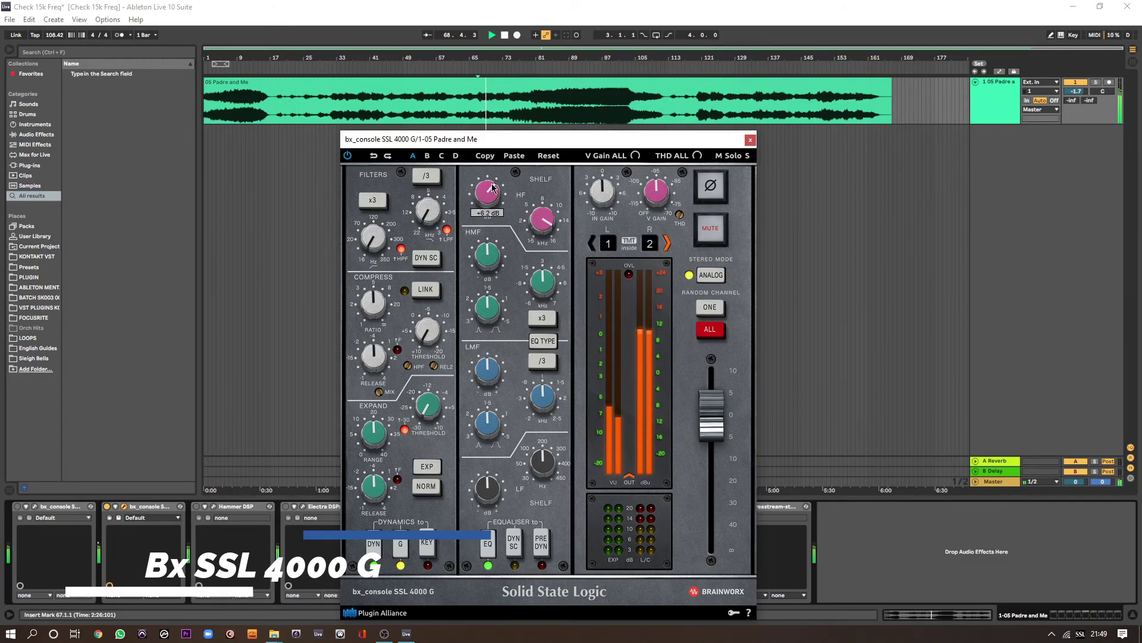
{"action": "mouse_move", "coordinate": [492, 186]}
{"action": "left_mouse_down"}
{"action": "mouse_move", "coordinate": [495, 157]}
{"action": "mouse_move", "coordinate": [494, 192]}
{"action": "left_mouse_up"}
{"action": "mouse_move", "coordinate": [491, 198]}
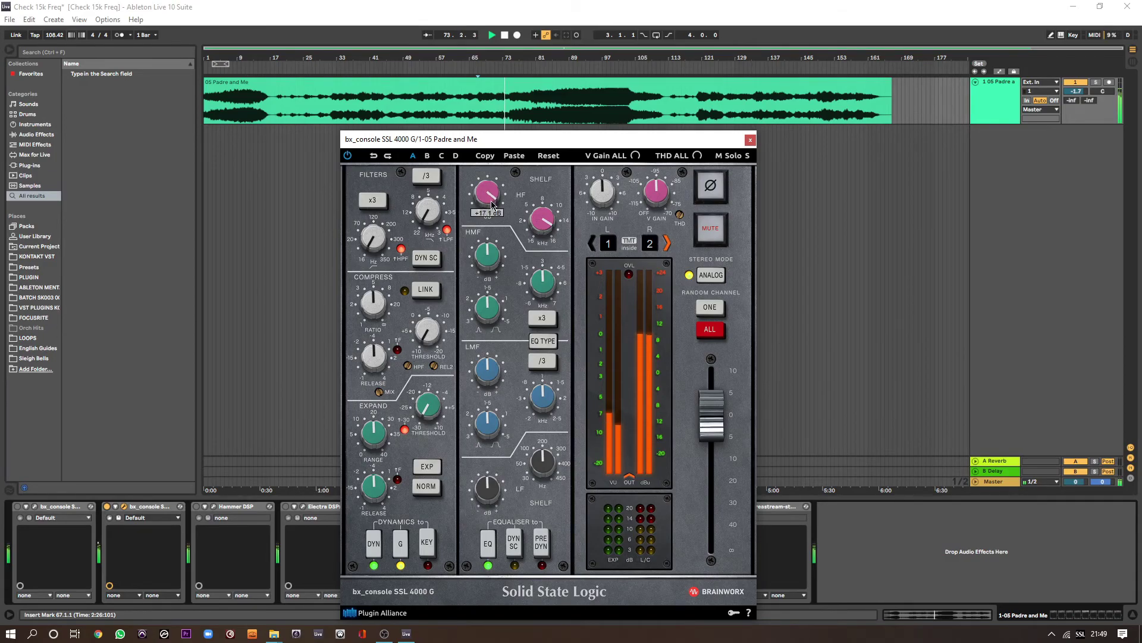
{"action": "mouse_move", "coordinate": [494, 209]}
{"action": "left_mouse_down"}
{"action": "mouse_move", "coordinate": [498, 252]}
{"action": "mouse_move", "coordinate": [497, 200]}
{"action": "left_mouse_up"}
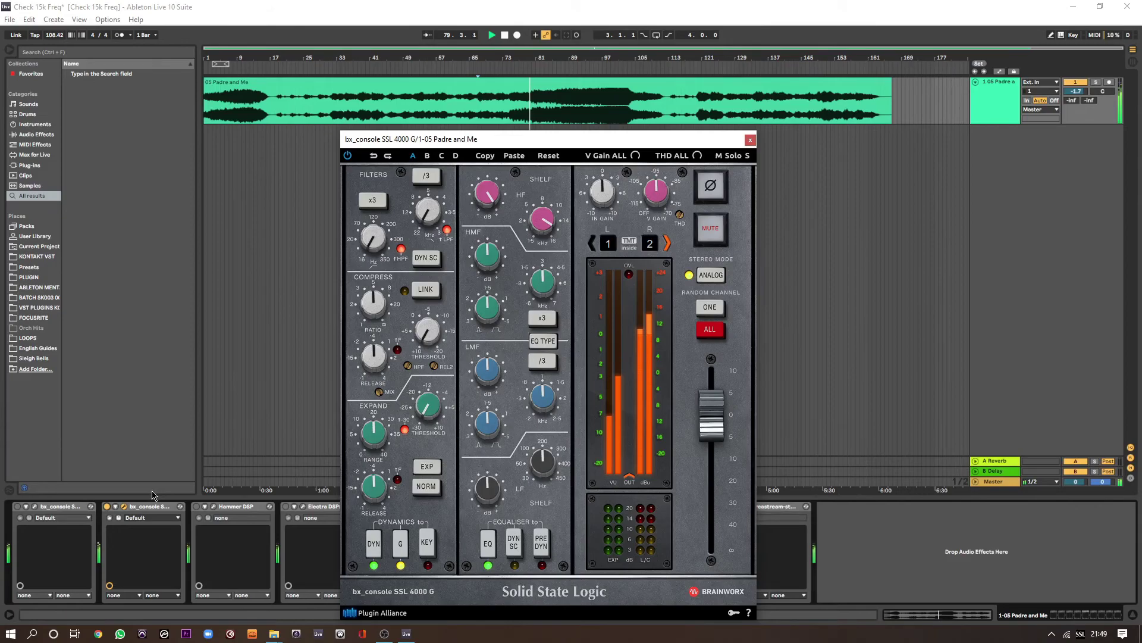
{"action": "left_click", "coordinate": [107, 507]}
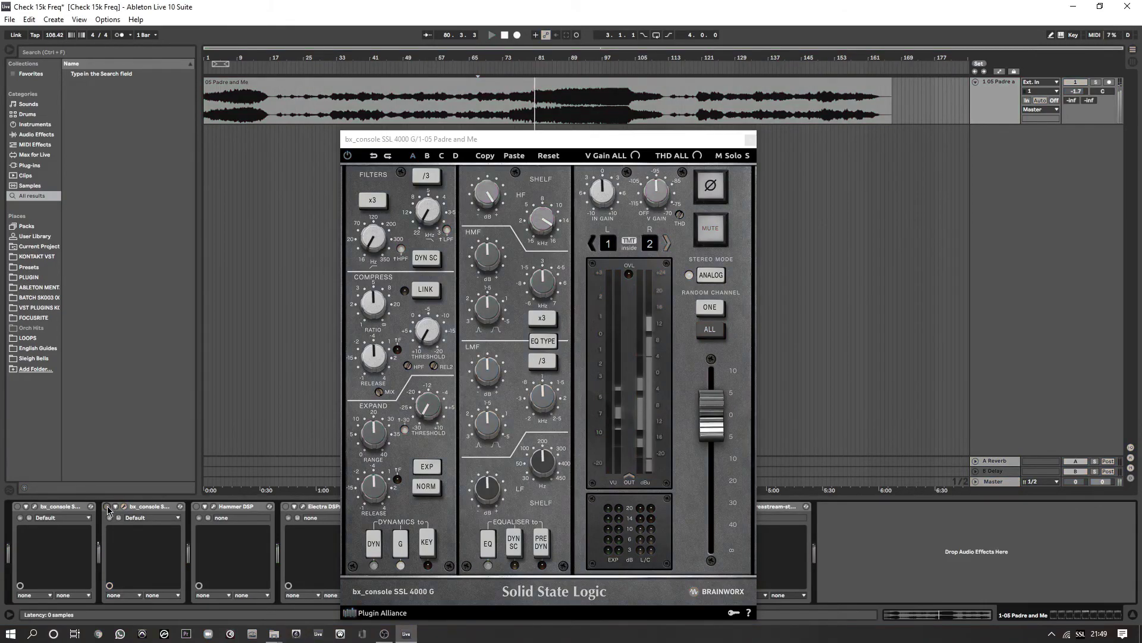
{"action": "left_click", "coordinate": [107, 507]}
Bring the SSL 4000 G's HF gain back down to neutral, then switch the device off and close its window
{"action": "left_click_drag", "start_coordinate": [498, 201], "coordinate": [499, 243]}
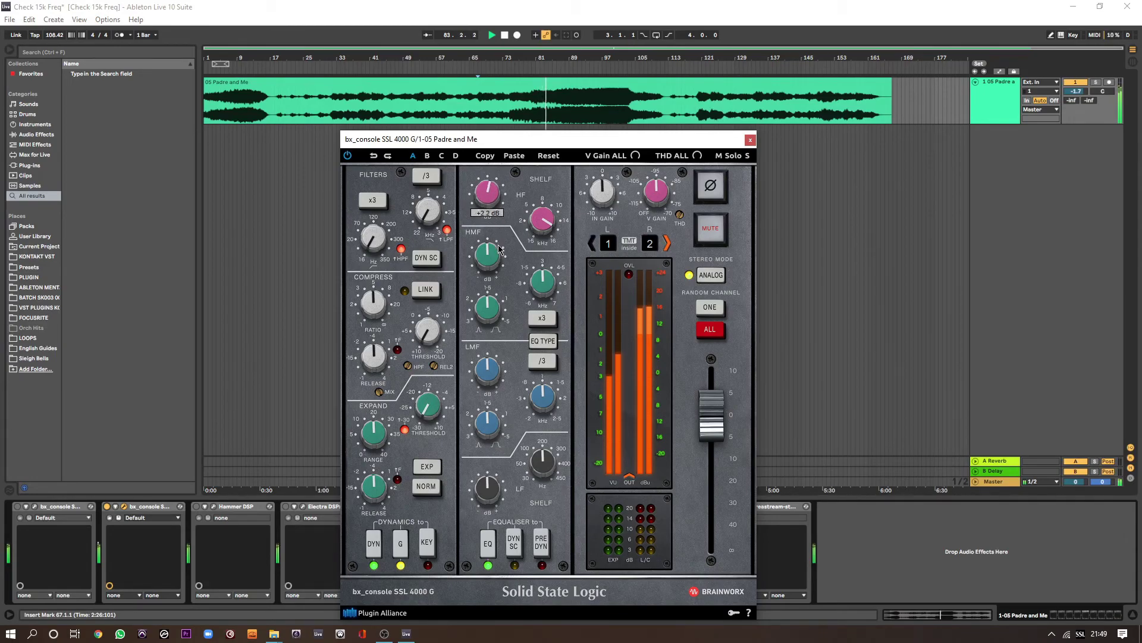
{"action": "left_click", "coordinate": [108, 507]}
{"action": "left_click", "coordinate": [124, 507]}
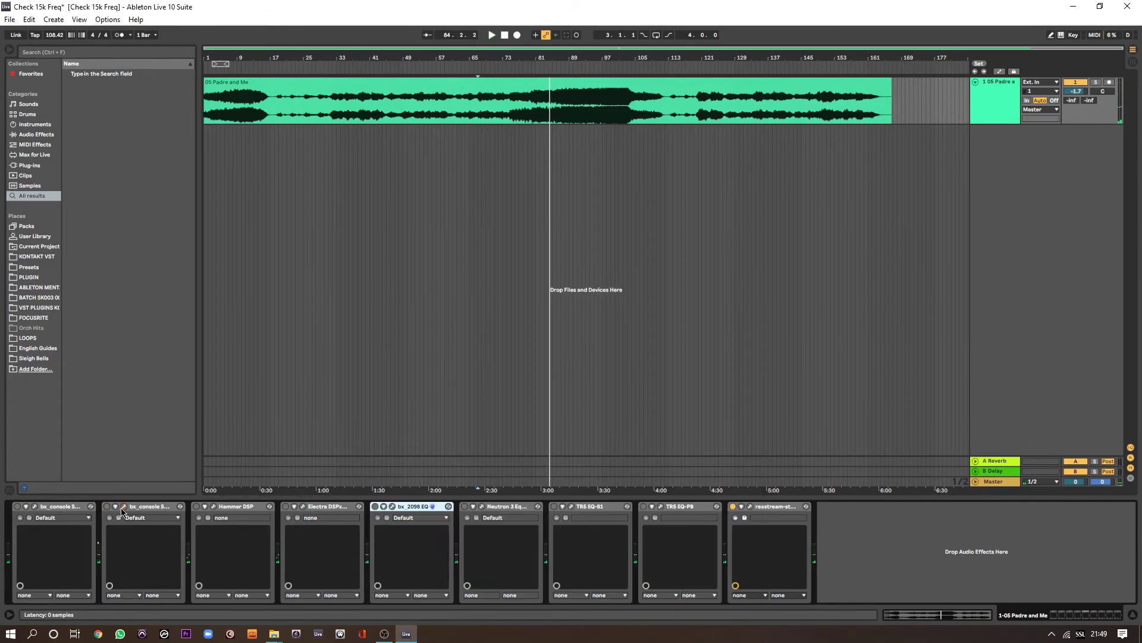
Enable Hammer DSP, open its window, and start playback from the insert marker
{"action": "left_click", "coordinate": [212, 506]}
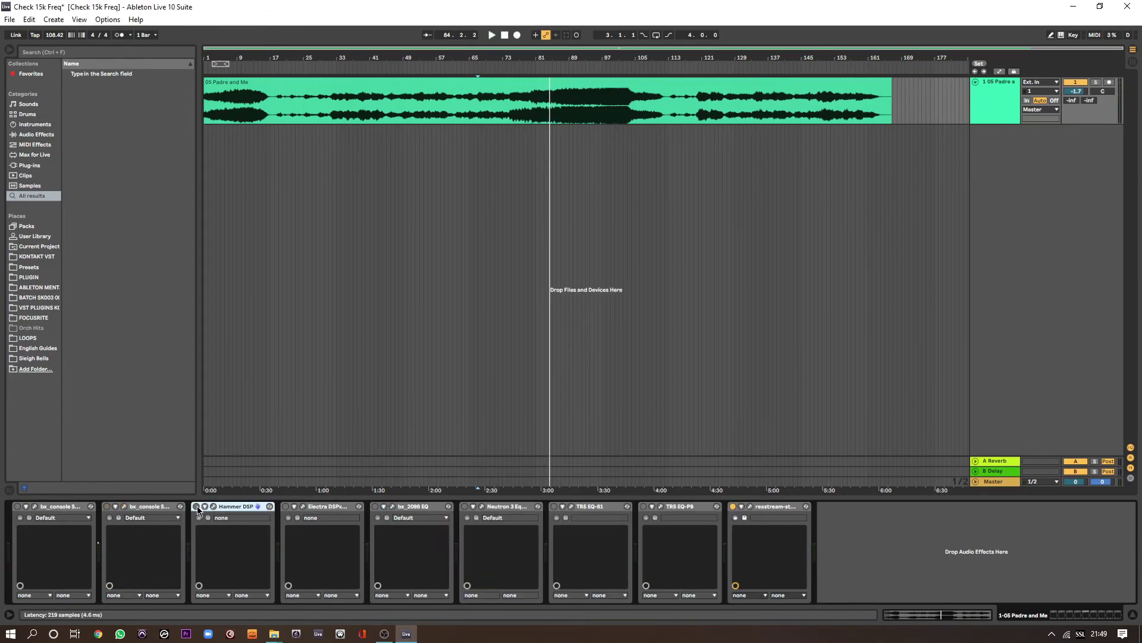
{"action": "left_click", "coordinate": [196, 506]}
{"action": "left_click", "coordinate": [213, 506]}
{"action": "key", "text": "space"}
Boost the Hammer DSP high band at 15k on both linked channels during playback and compare it with the device bypassed
{"action": "left_click_drag", "start_coordinate": [537, 312], "coordinate": [533, 284]}
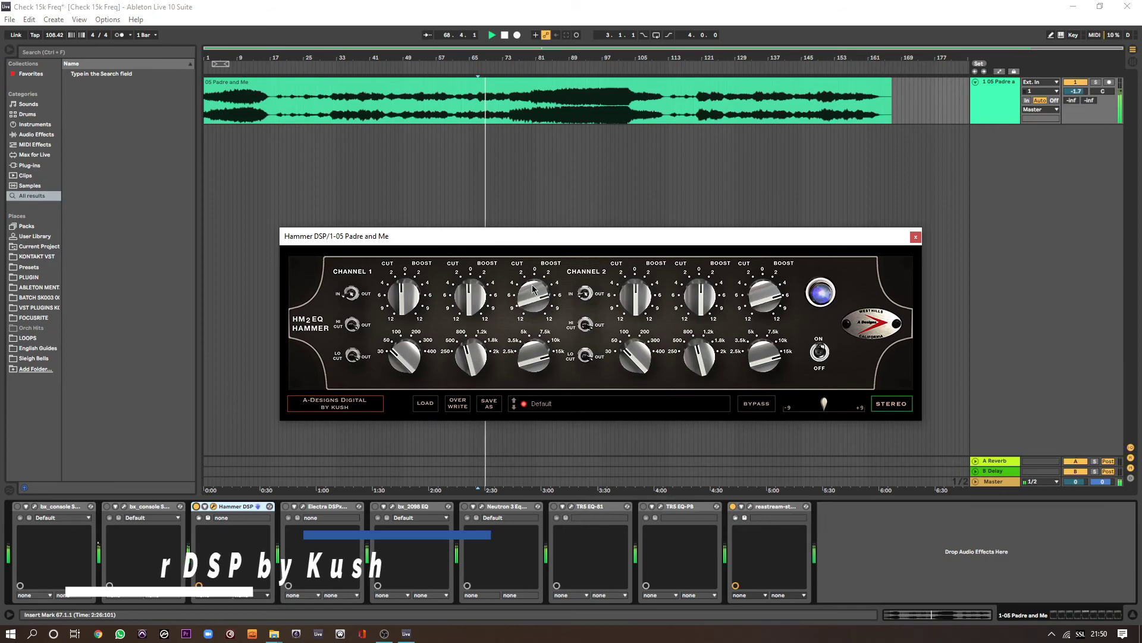
{"action": "mouse_move", "coordinate": [533, 280]}
{"action": "left_mouse_down"}
{"action": "mouse_move", "coordinate": [535, 318]}
{"action": "mouse_move", "coordinate": [533, 284]}
{"action": "left_mouse_up"}
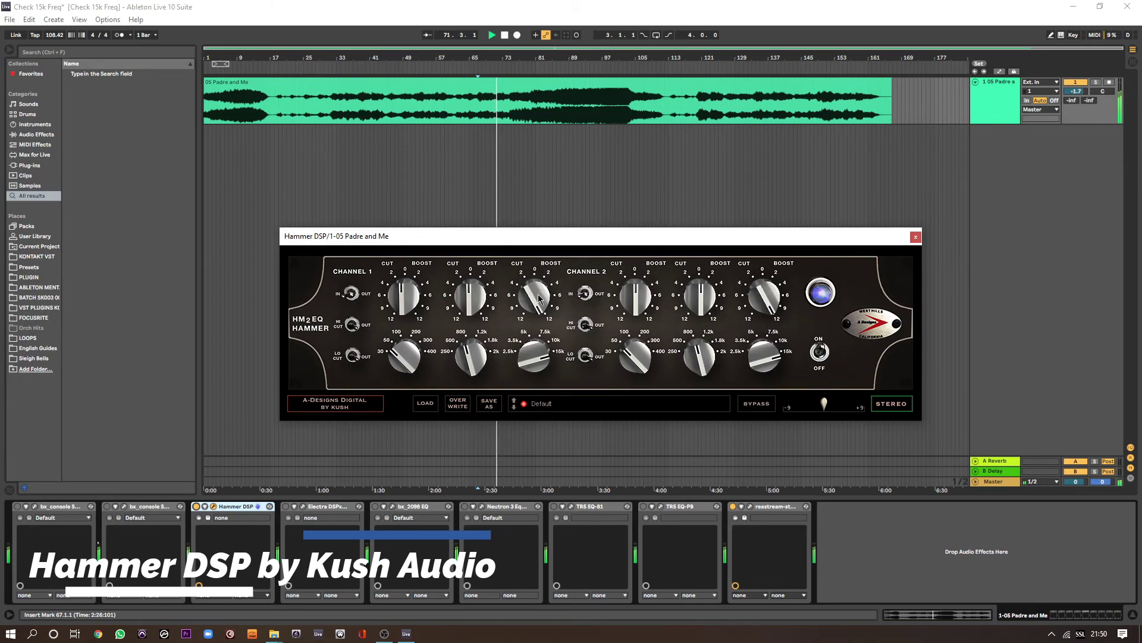
{"action": "mouse_move", "coordinate": [539, 310]}
{"action": "left_mouse_down"}
{"action": "mouse_move", "coordinate": [542, 384]}
{"action": "mouse_move", "coordinate": [545, 307]}
{"action": "left_mouse_up"}
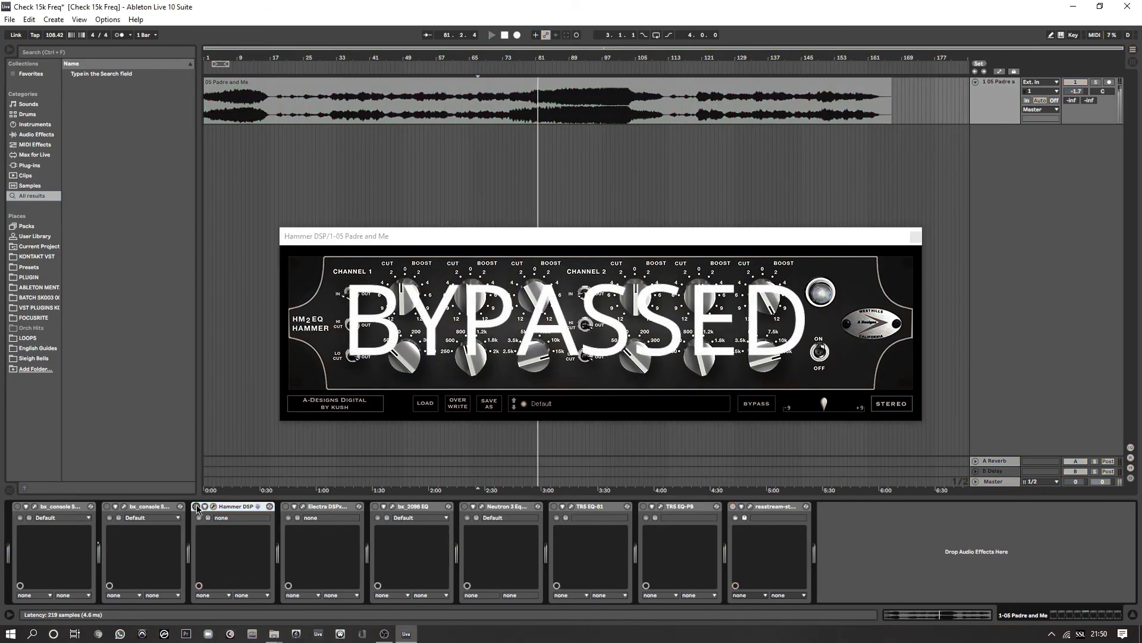
Return the Hammer DSP high-band gain to 0 on both channels and switch the device off
{"action": "left_click_drag", "start_coordinate": [533, 300], "coordinate": [527, 388]}
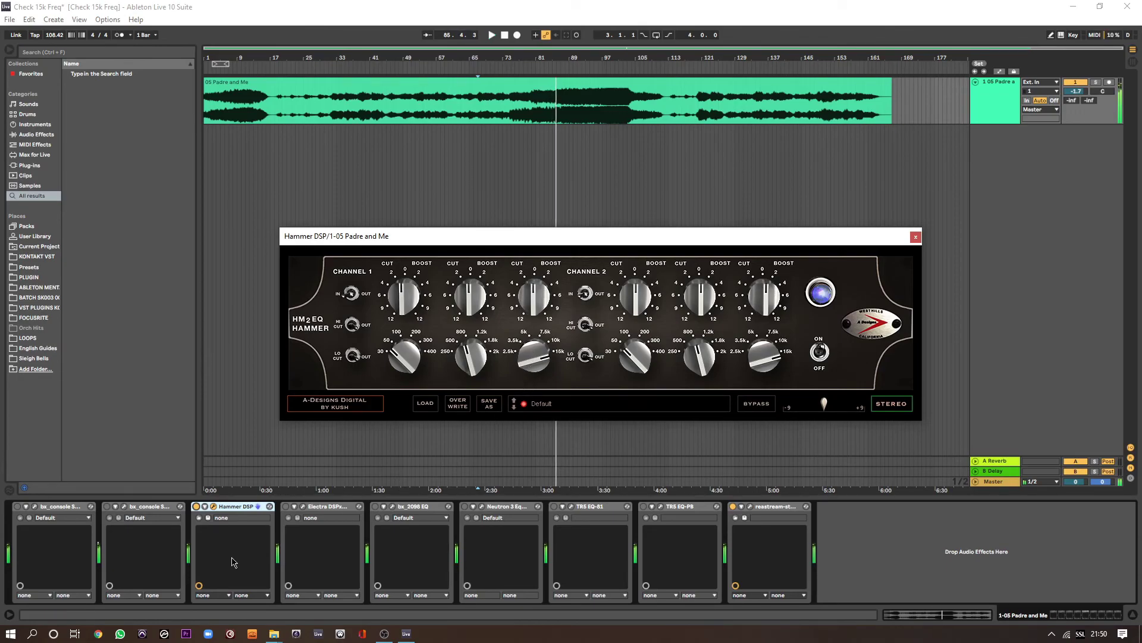
{"action": "left_click", "coordinate": [198, 515]}
Enable Electra DSP, start playback, and move its window to the middle of the arrangement
{"action": "left_click", "coordinate": [285, 506]}
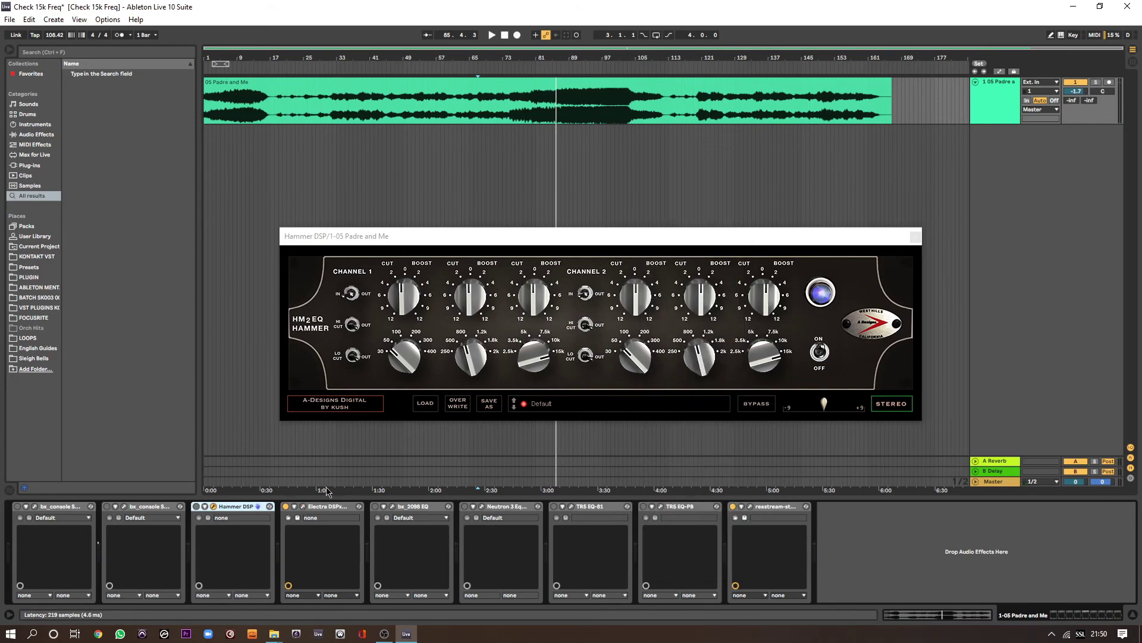
{"action": "key", "text": "space"}
{"action": "left_click_drag", "start_coordinate": [709, 153], "coordinate": [526, 159]}
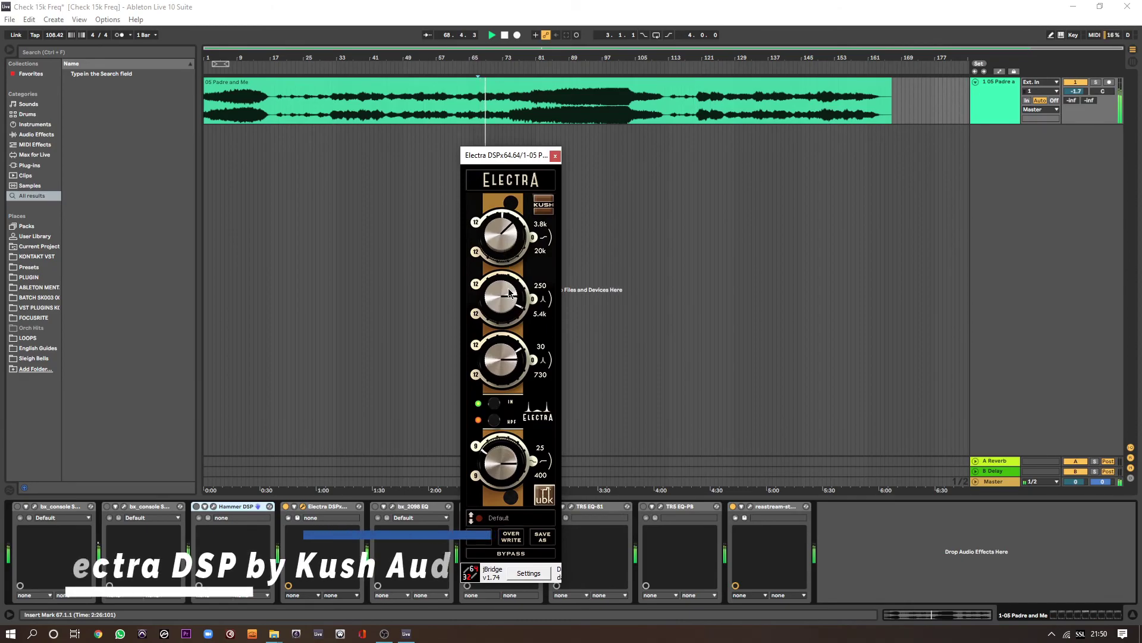
Boost the Electra DSP high shelf strongly during playback and compare the sound with the device bypassed
{"action": "left_click_drag", "start_coordinate": [510, 264], "coordinate": [512, 256]}
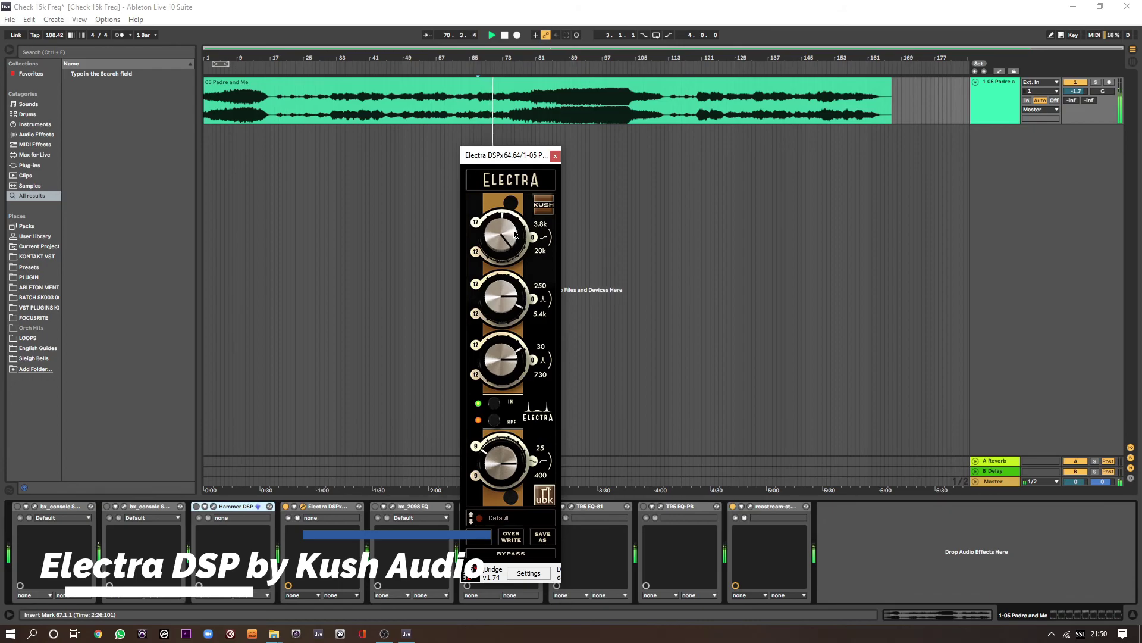
{"action": "left_click_drag", "start_coordinate": [515, 220], "coordinate": [517, 190]}
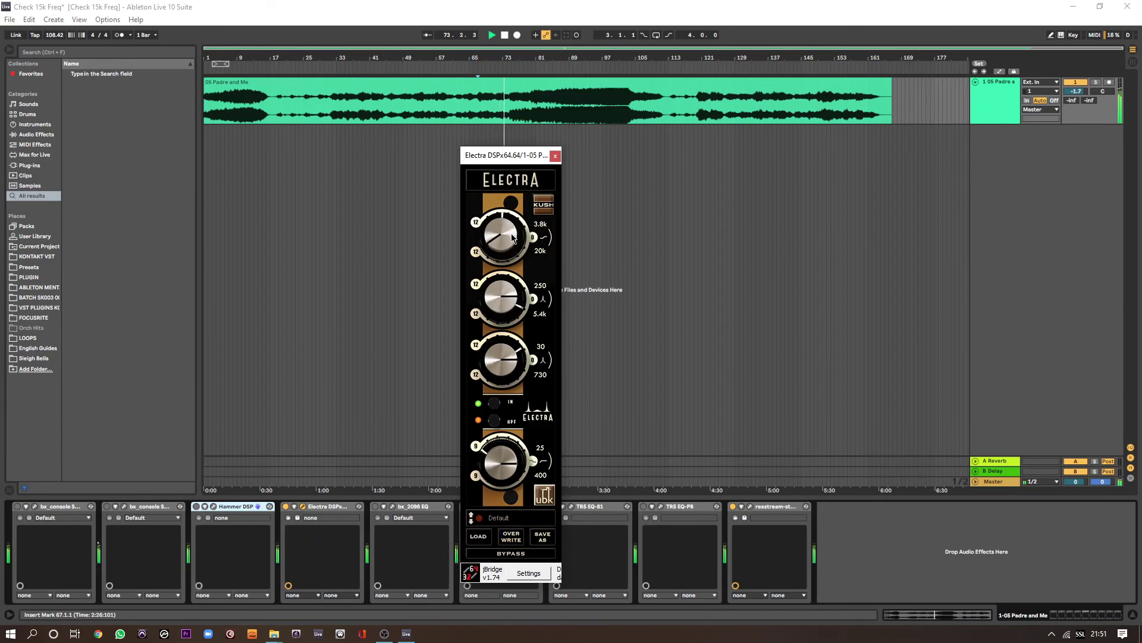
{"action": "left_click_drag", "start_coordinate": [513, 246], "coordinate": [519, 284]}
{"action": "left_click_drag", "start_coordinate": [519, 259], "coordinate": [521, 254]}
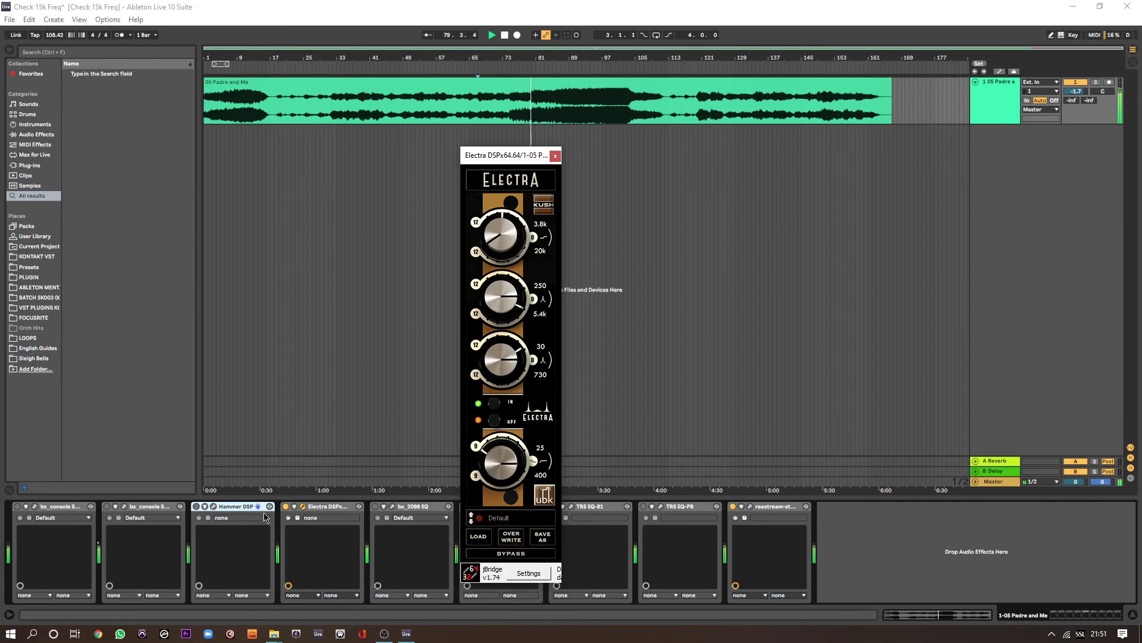
{"action": "left_click", "coordinate": [286, 507]}
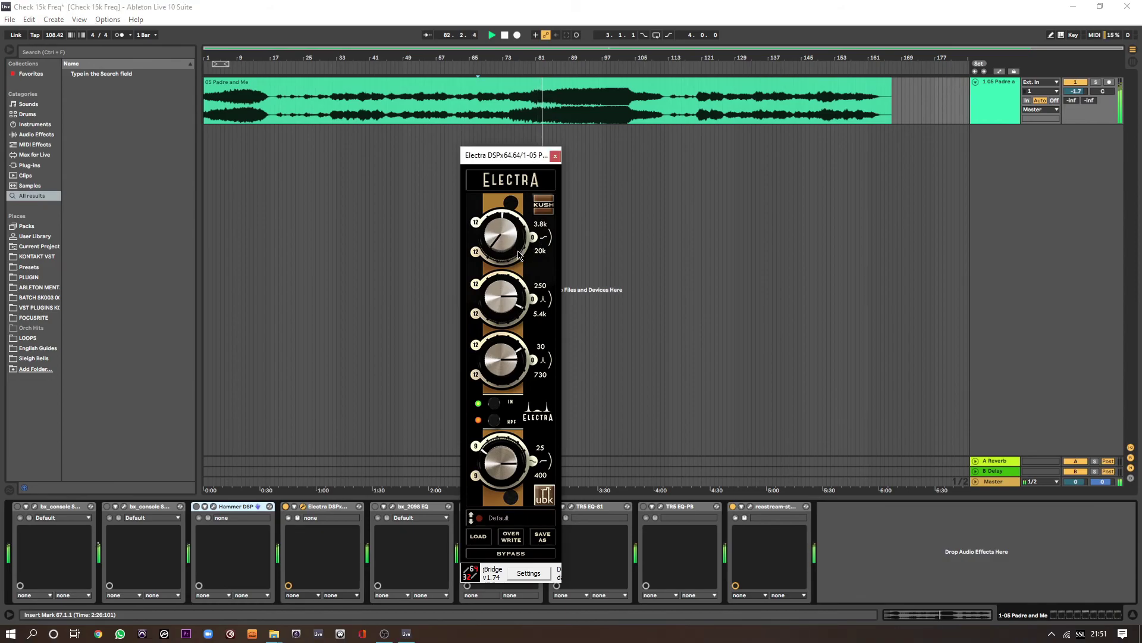
Bring the Electra DSP high shelf back down, stop playback, and switch off and close the device
{"action": "left_click_drag", "start_coordinate": [523, 268], "coordinate": [526, 354]}
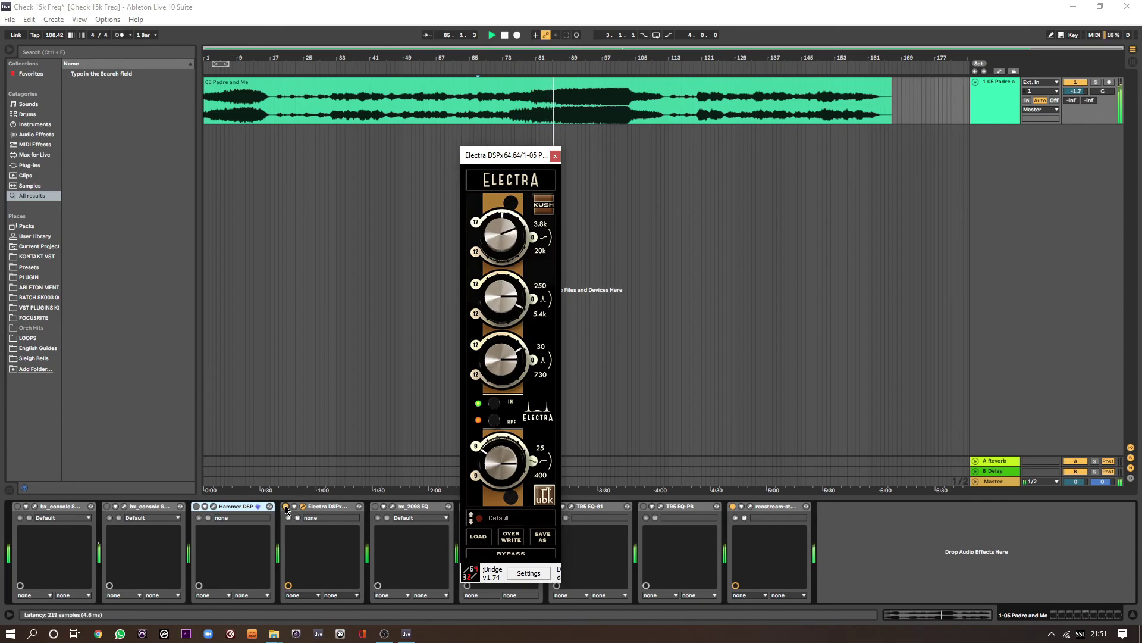
{"action": "left_click", "coordinate": [286, 507]}
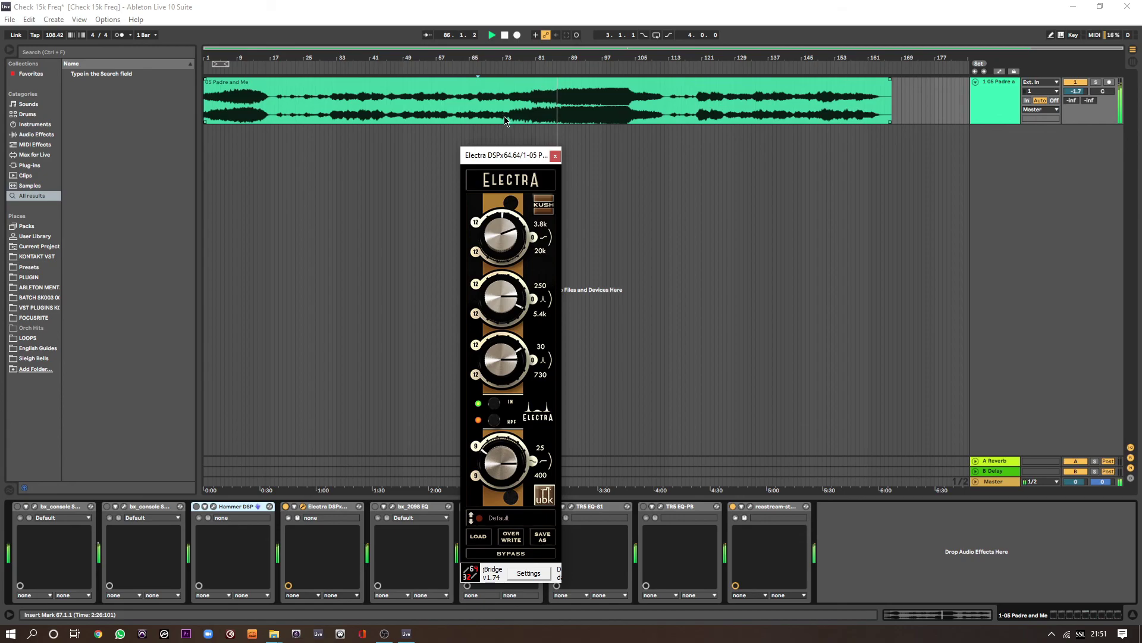
{"action": "left_click", "coordinate": [504, 34]}
{"action": "left_click", "coordinate": [287, 507]}
{"action": "left_click", "coordinate": [304, 507]}
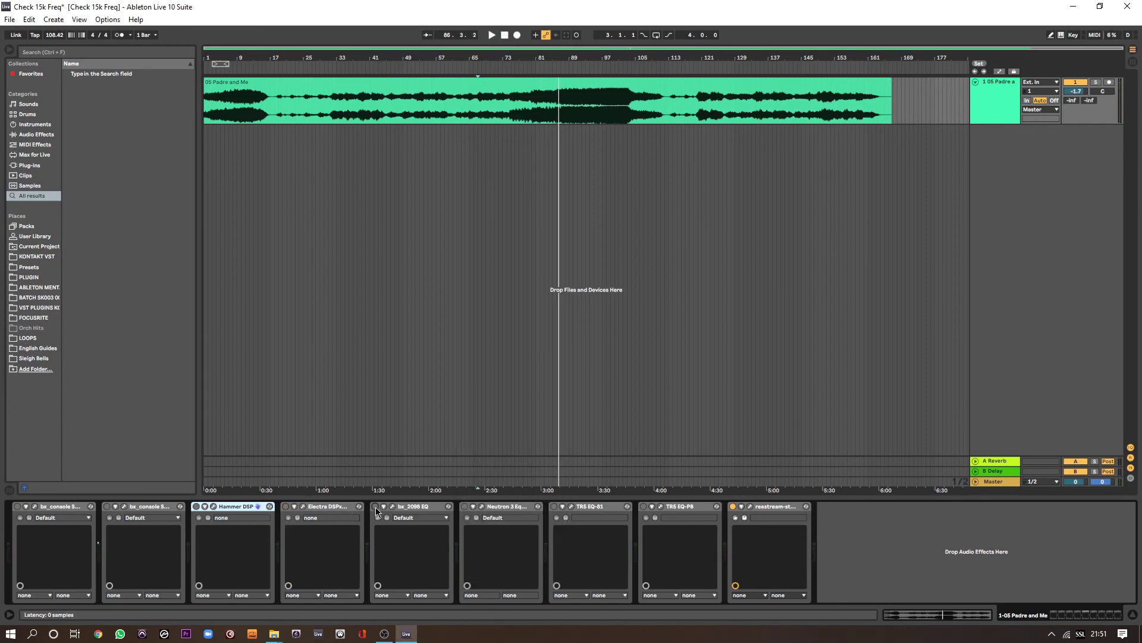
Enable bx_2098 EQ, open its window, and start playback from the insert marker
{"action": "left_click", "coordinate": [376, 507]}
{"action": "left_click", "coordinate": [393, 506]}
{"action": "key", "text": "space"}
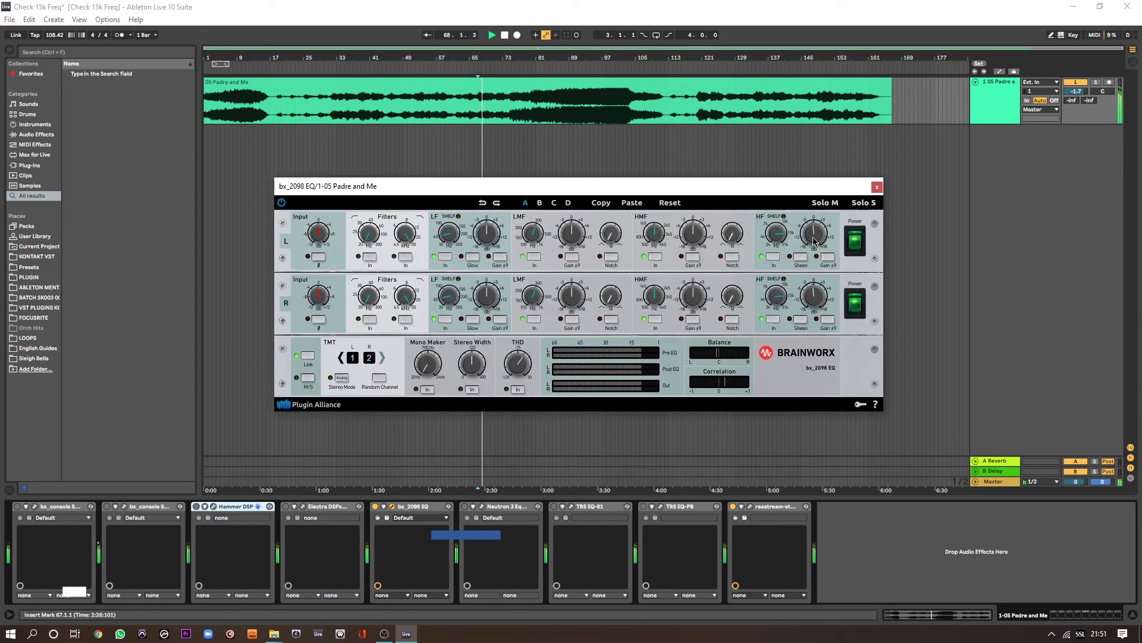
Boost the bx_2098 EQ's HF gain past +10 dB on both linked channels during playback and compare it with the device bypassed
{"action": "mouse_move", "coordinate": [814, 241]}
{"action": "left_mouse_down"}
{"action": "mouse_move", "coordinate": [815, 208]}
{"action": "mouse_move", "coordinate": [816, 232]}
{"action": "left_mouse_up"}
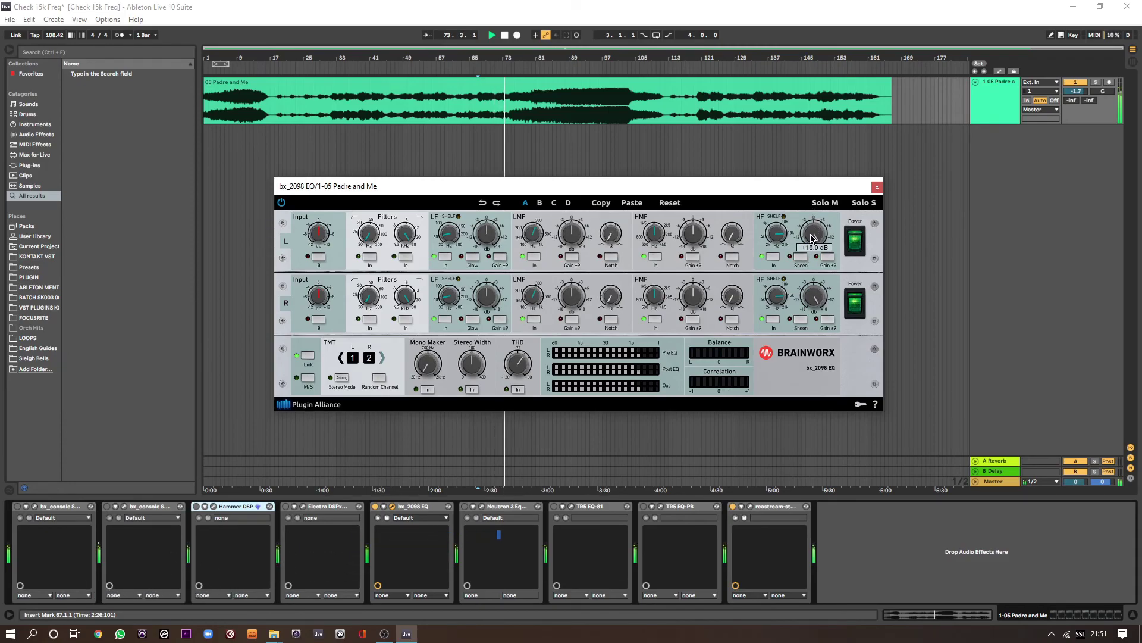
{"action": "left_click_drag", "start_coordinate": [816, 231], "coordinate": [812, 283]}
{"action": "left_click_drag", "start_coordinate": [811, 277], "coordinate": [812, 245]}
{"action": "left_click", "coordinate": [375, 506]}
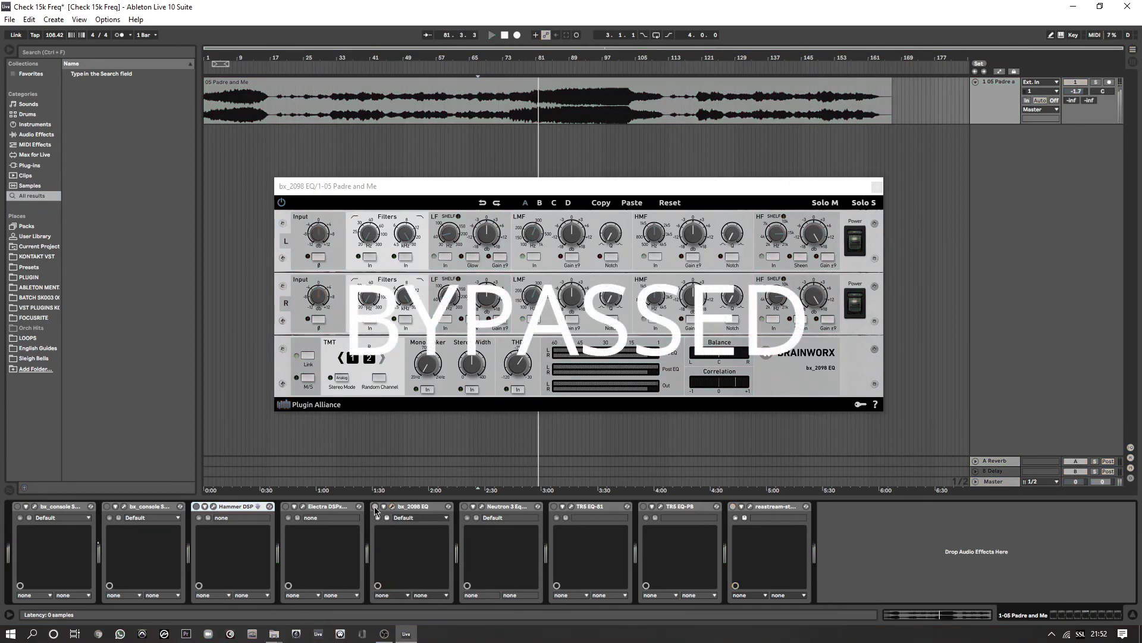
{"action": "left_click", "coordinate": [375, 506]}
Return the bx_2098 EQ's HF gain to 0 dB, then switch the device off and close its window
{"action": "scroll", "coordinate": [815, 242], "scroll_direction": "down", "scroll_amount": 1}
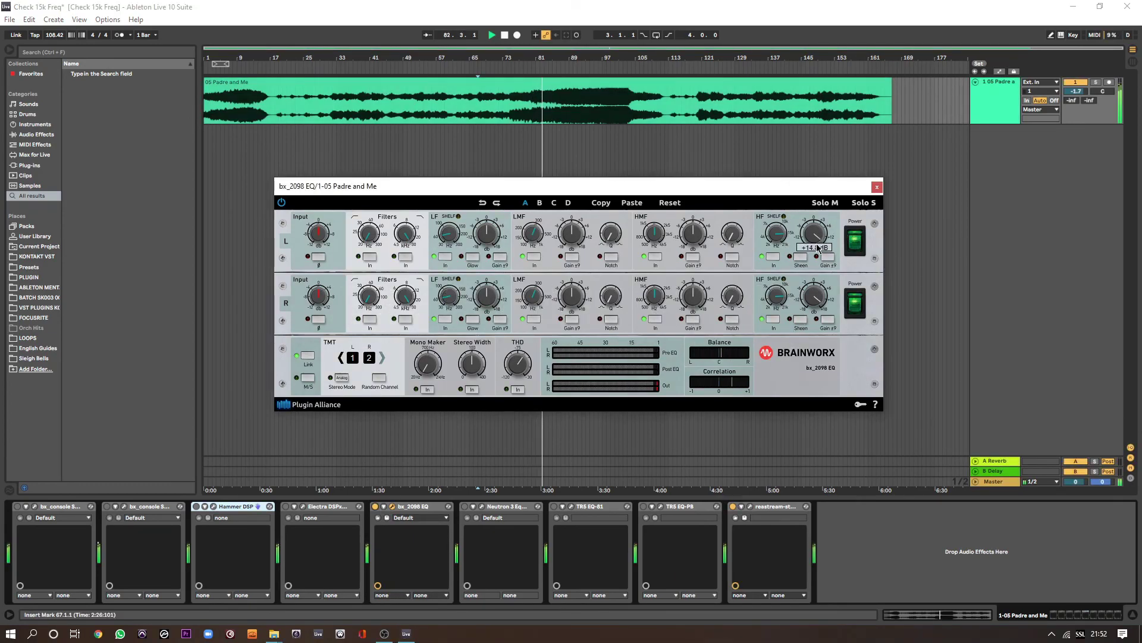
{"action": "scroll", "coordinate": [818, 248], "scroll_direction": "down", "scroll_amount": 5}
{"action": "left_click_drag", "start_coordinate": [819, 263], "coordinate": [818, 286]}
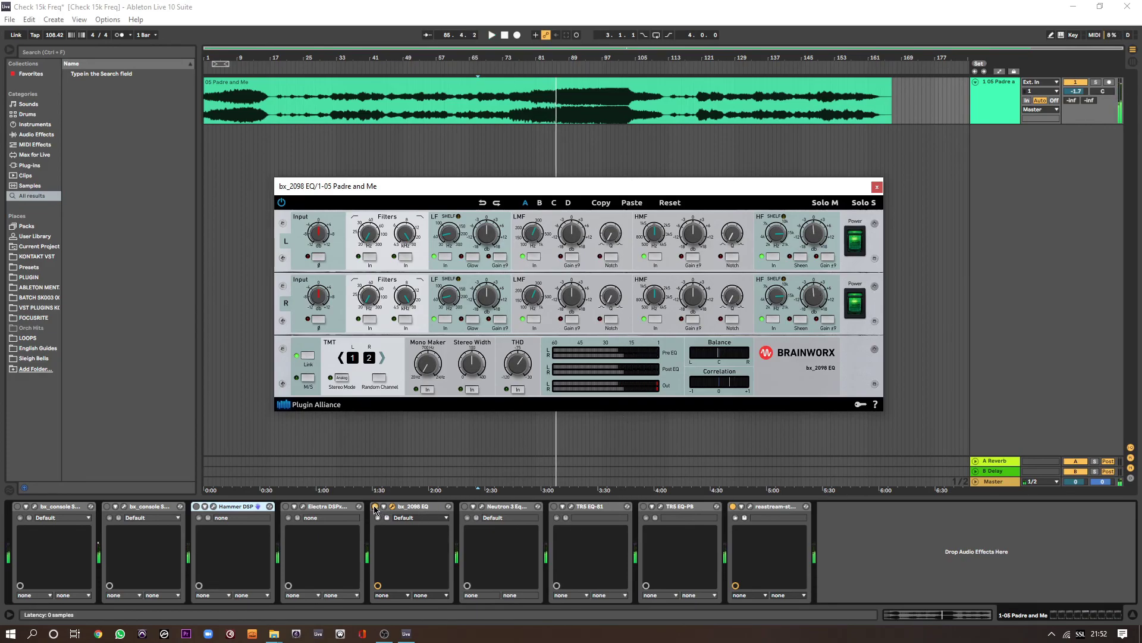
{"action": "left_click", "coordinate": [393, 507]}
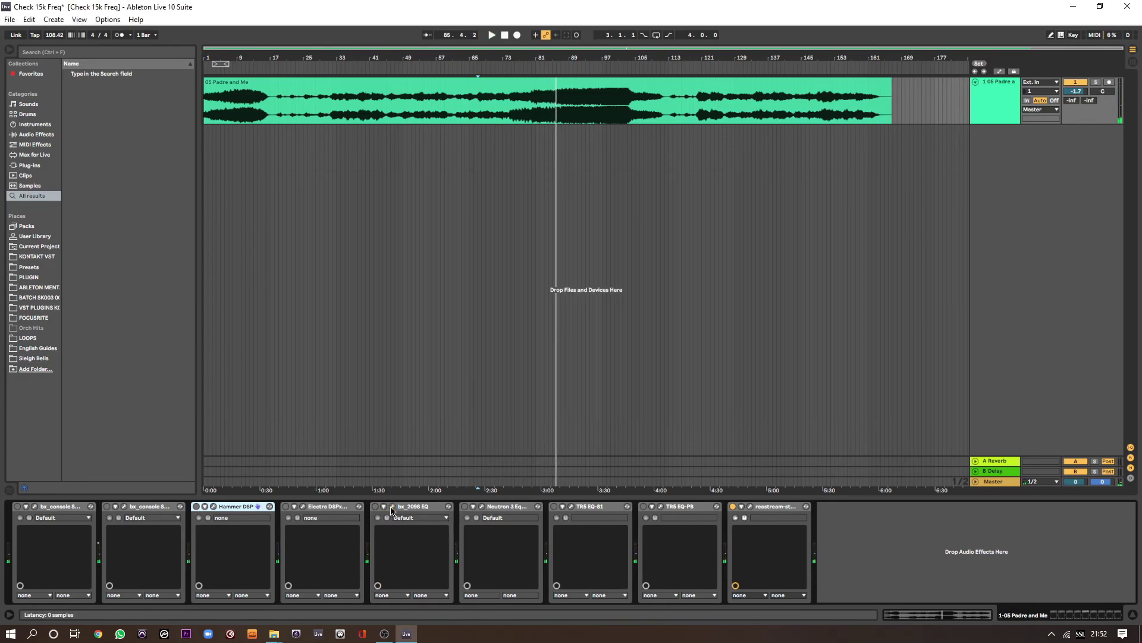
Delete the Neutron 3 Equalizer from the device chain, then enable TR5 EQ-81 and open its window
{"action": "left_click", "coordinate": [503, 509]}
{"action": "key", "text": "Delete"}
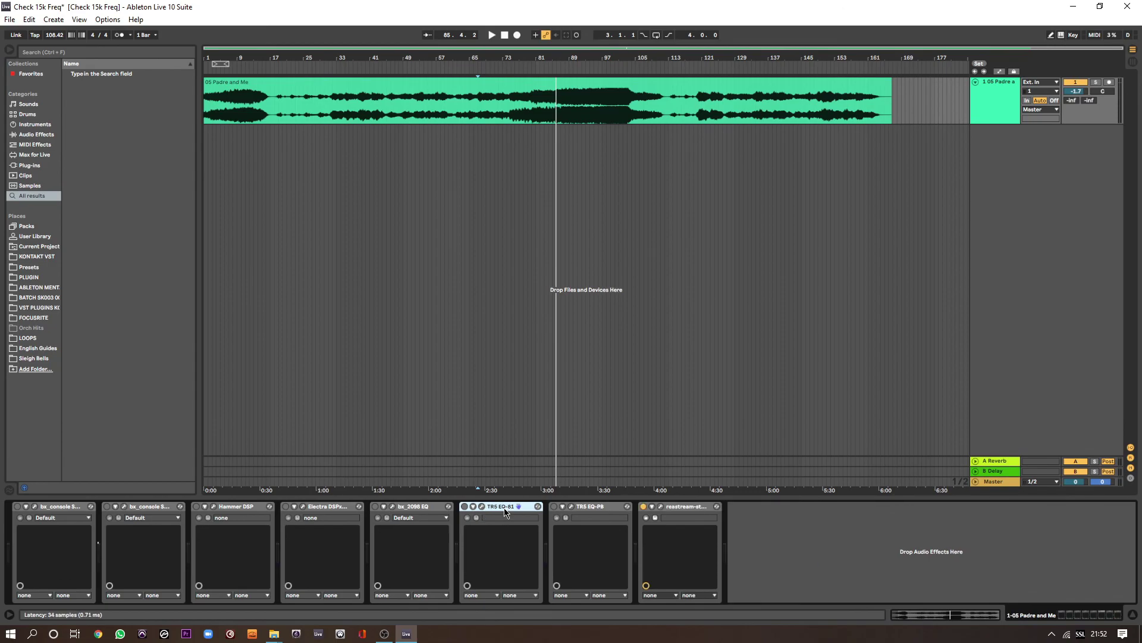
{"action": "left_click", "coordinate": [463, 507]}
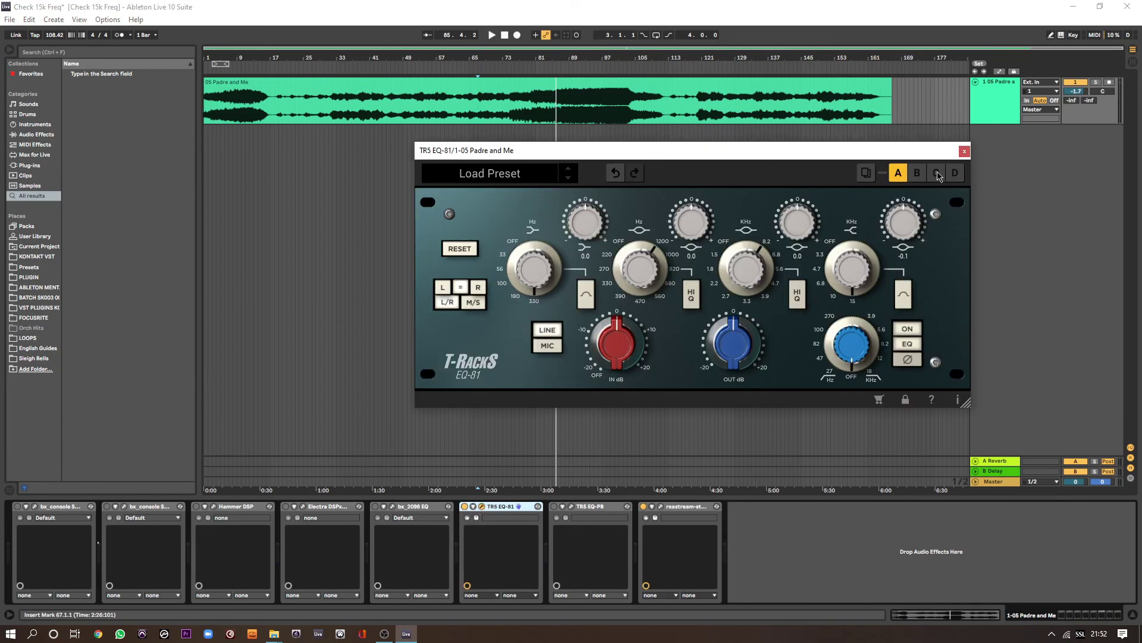
Start playback and raise the TR5 EQ-81's 15 kHz high-band gain to 8.8 dB
{"action": "key", "text": "space"}
{"action": "scroll", "coordinate": [908, 230], "scroll_direction": "up", "scroll_amount": 2}
{"action": "left_click_drag", "start_coordinate": [908, 227], "coordinate": [908, 217]}
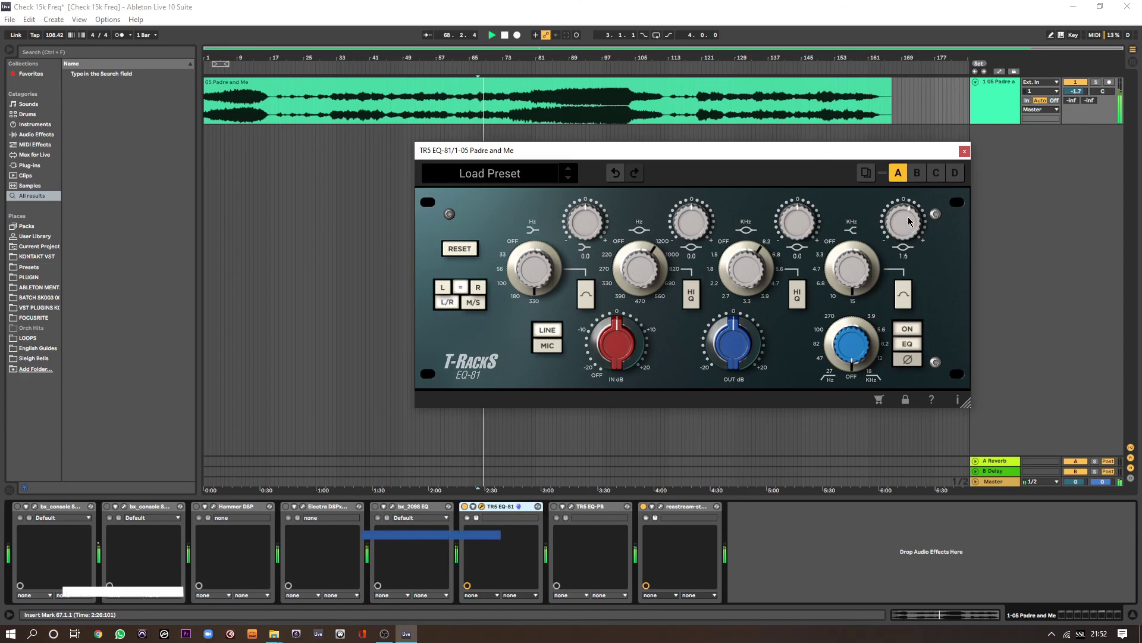
{"action": "scroll", "coordinate": [908, 217], "scroll_direction": "up", "scroll_amount": 5}
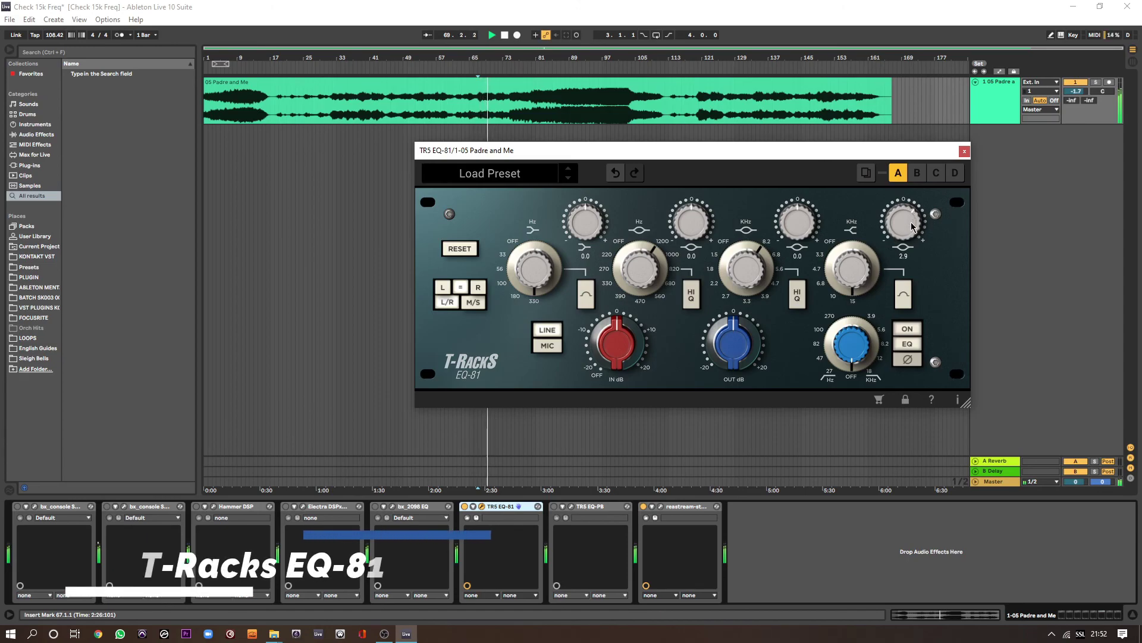
{"action": "mouse_move", "coordinate": [914, 208]}
{"action": "left_mouse_down"}
{"action": "mouse_move", "coordinate": [917, 196]}
{"action": "mouse_move", "coordinate": [908, 307]}
{"action": "mouse_move", "coordinate": [919, 226]}
{"action": "left_mouse_up"}
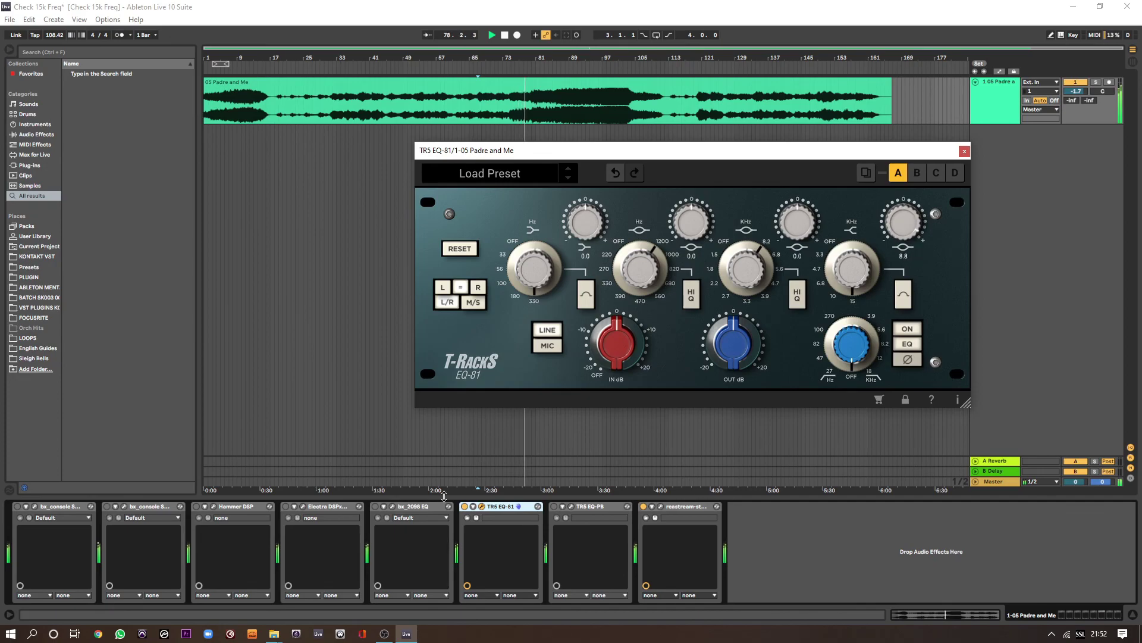
Compare the boosted TR5 EQ-81 with the device bypassed, then lower its high-band gain to about 0.3 dB
{"action": "left_click", "coordinate": [464, 507]}
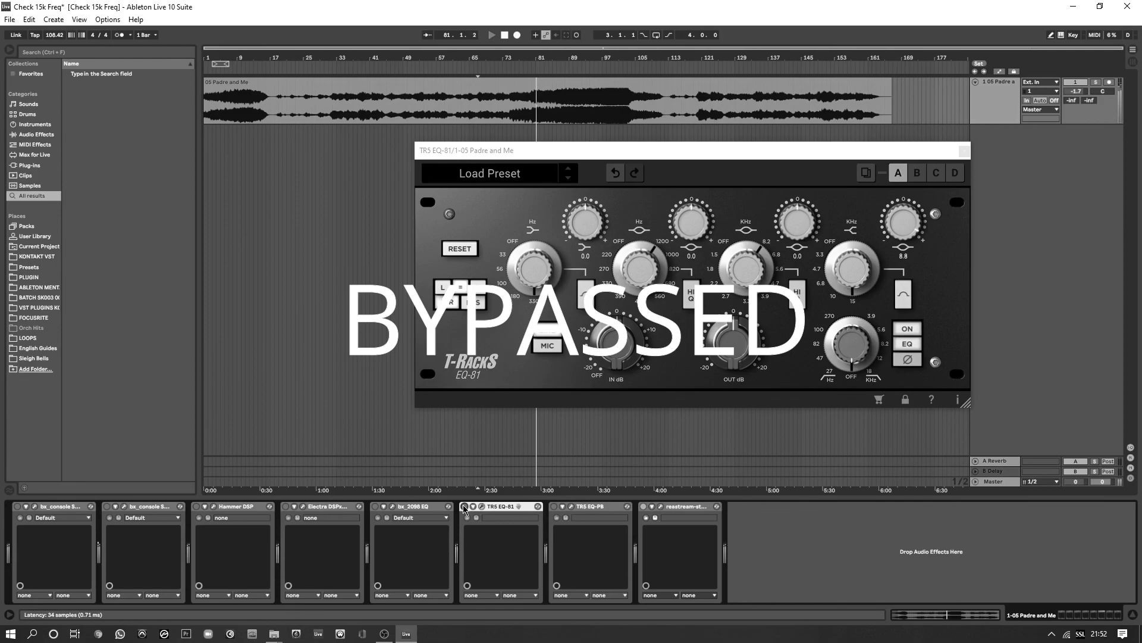
{"action": "left_click", "coordinate": [464, 506]}
{"action": "left_click_drag", "start_coordinate": [903, 225], "coordinate": [898, 306]}
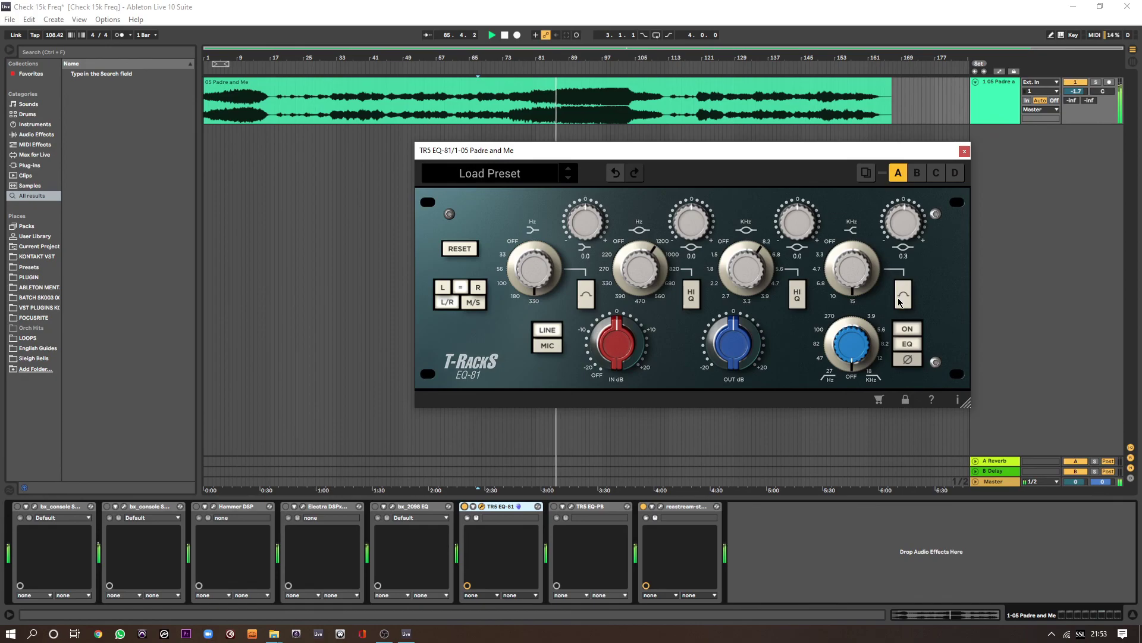
Switch off TR5 EQ-81 and close its window, then enable TR5 EQ-PB, open its window and start playback
{"action": "left_click", "coordinate": [482, 506]}
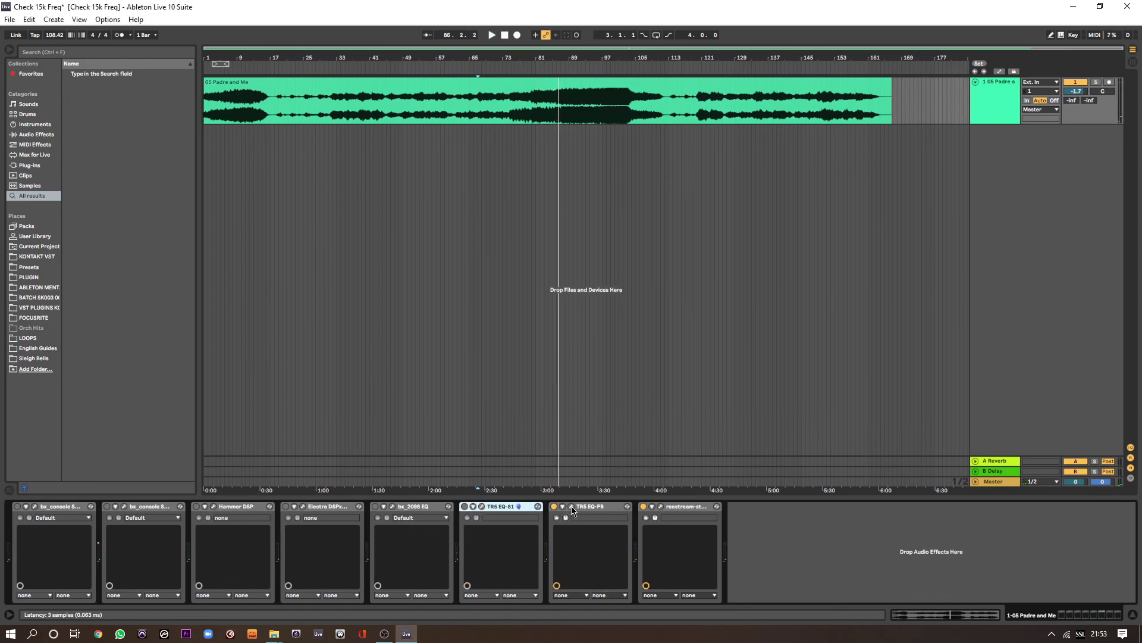
{"action": "left_click", "coordinate": [571, 506]}
{"action": "key", "text": "space"}
Audition a gradual boost of the EQ-PB's 15 kHz band up to +10.5 dB, then bring the gain back to 0 dB
{"action": "left_click_drag", "start_coordinate": [857, 291], "coordinate": [858, 259]}
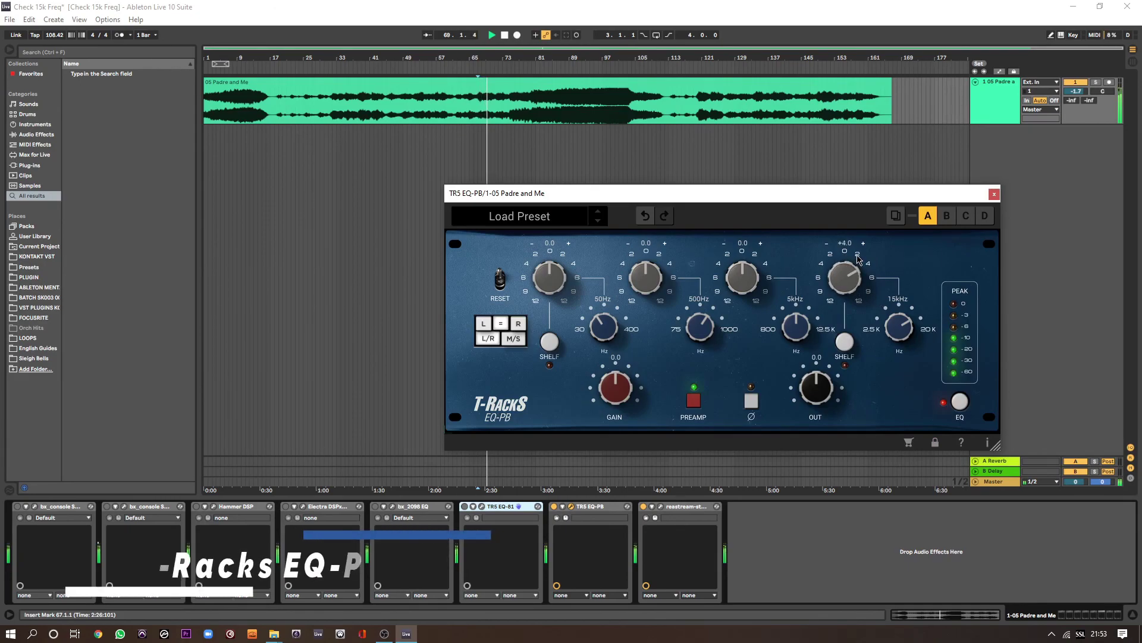
{"action": "left_click", "coordinate": [864, 243]}
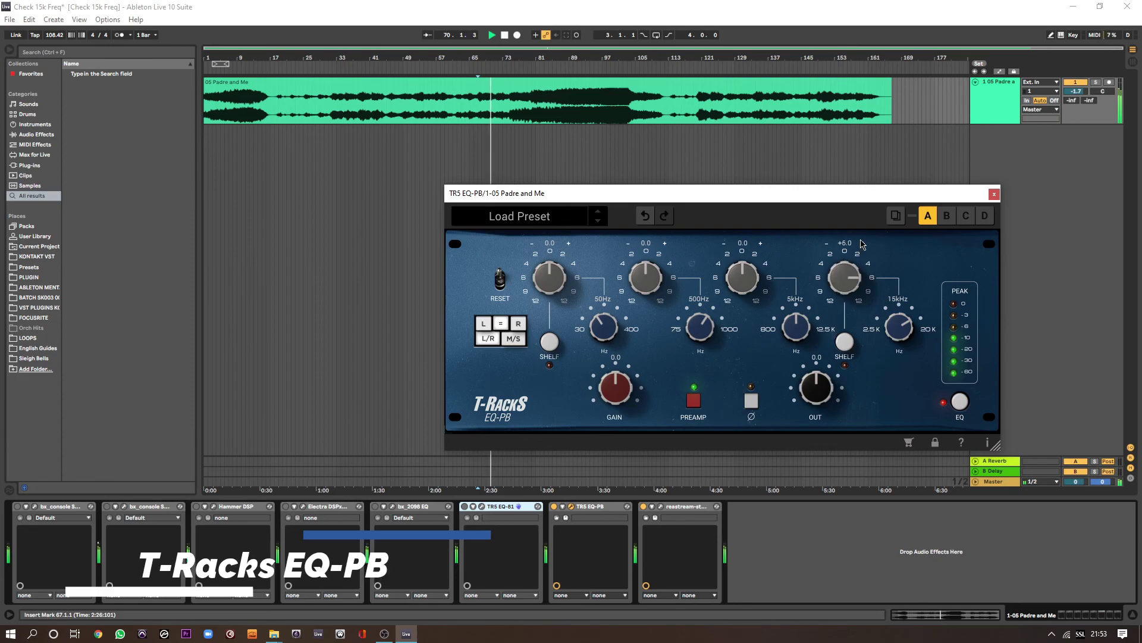
{"action": "left_click_drag", "start_coordinate": [851, 286], "coordinate": [856, 262]}
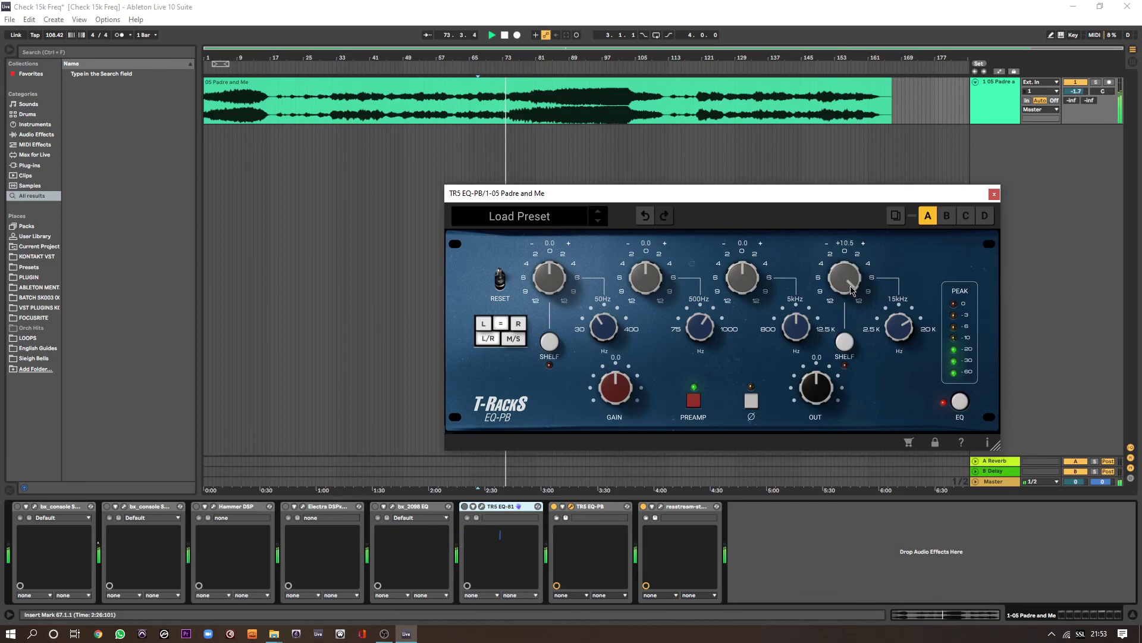
{"action": "left_click_drag", "start_coordinate": [851, 287], "coordinate": [856, 356]}
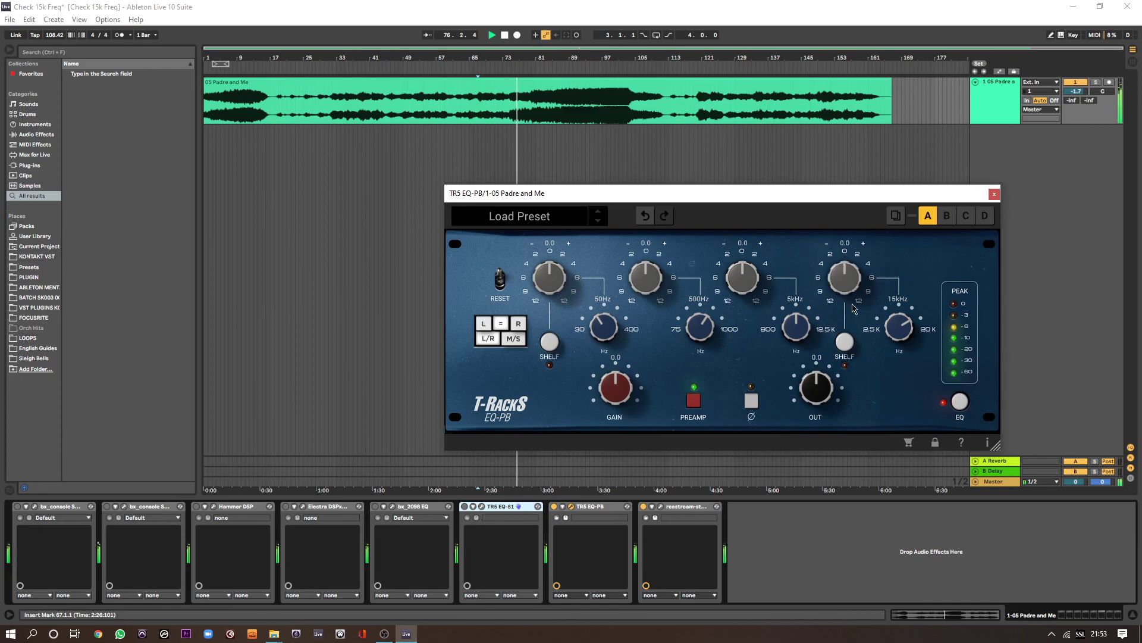
Boost the EQ-PB's 15 kHz band gain to +12 dB during playback and compare it with the device bypassed
{"action": "left_click_drag", "start_coordinate": [848, 284], "coordinate": [854, 252]}
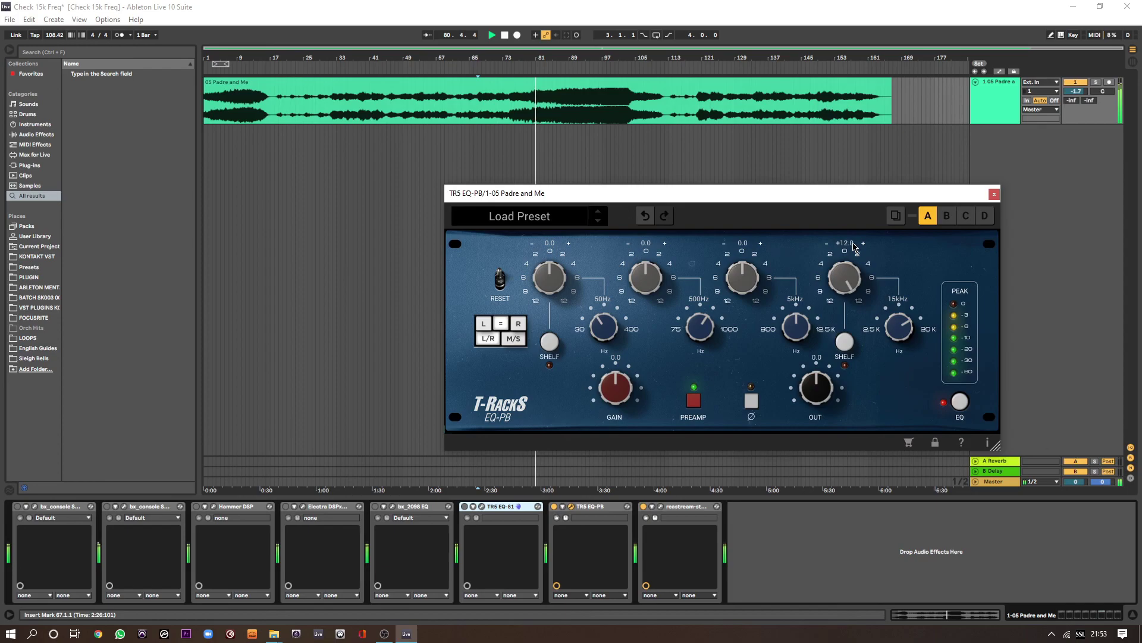
{"action": "left_click", "coordinate": [553, 506]}
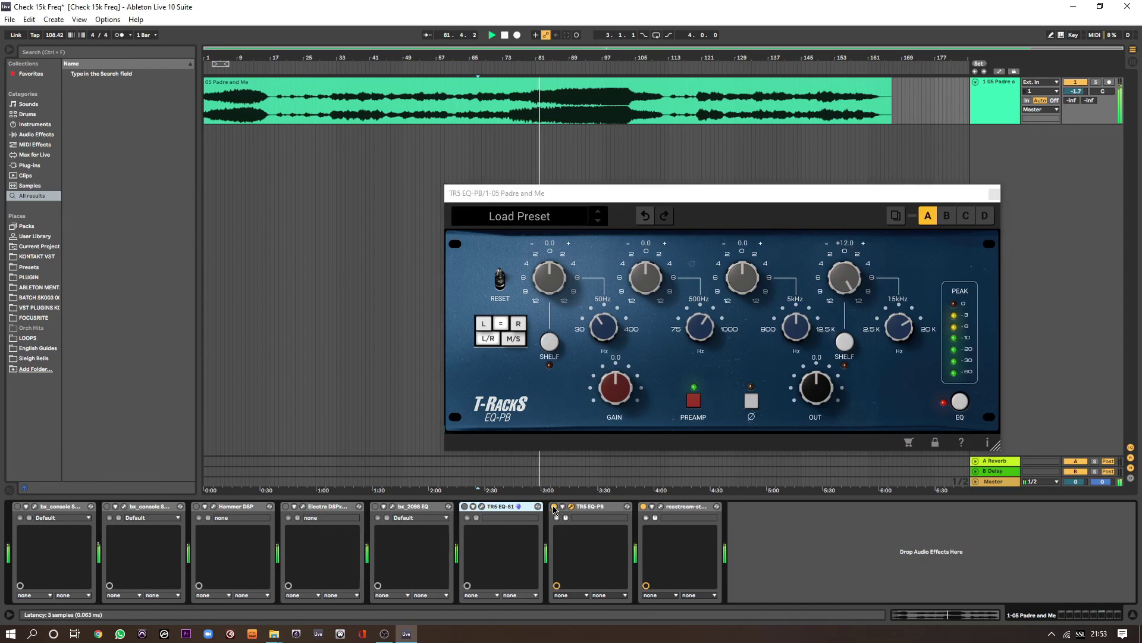
{"action": "left_click", "coordinate": [553, 507]}
Return the EQ-PB's 15 kHz gain to 0 dB, then switch the device off, stop playback and close its window
{"action": "left_click_drag", "start_coordinate": [850, 285], "coordinate": [847, 372]}
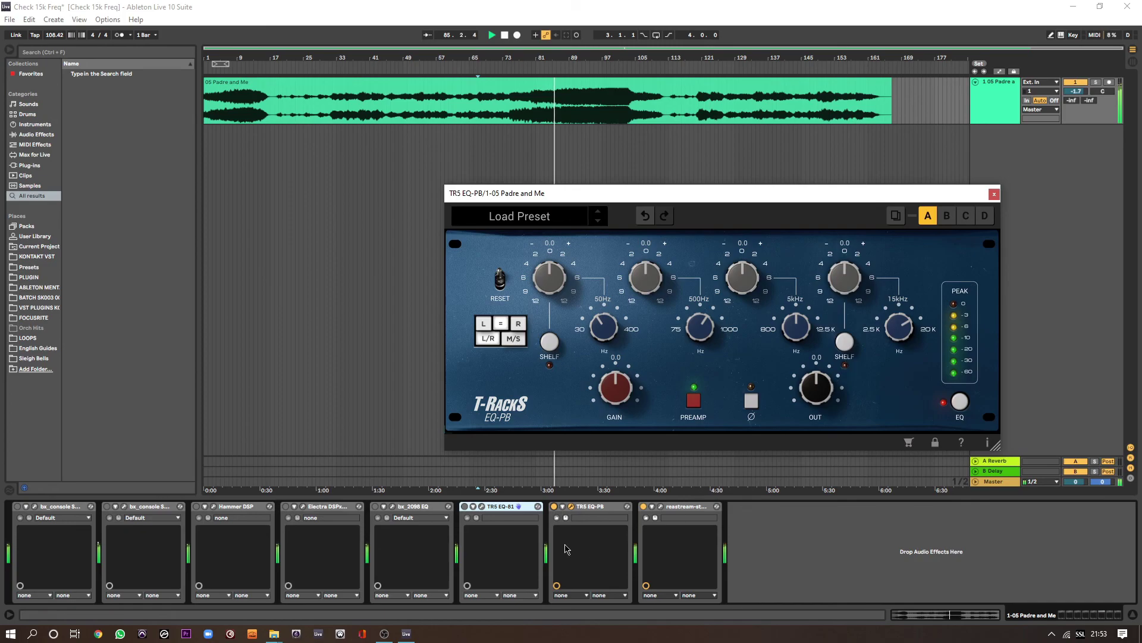
{"action": "left_click", "coordinate": [554, 506]}
{"action": "key", "text": "space"}
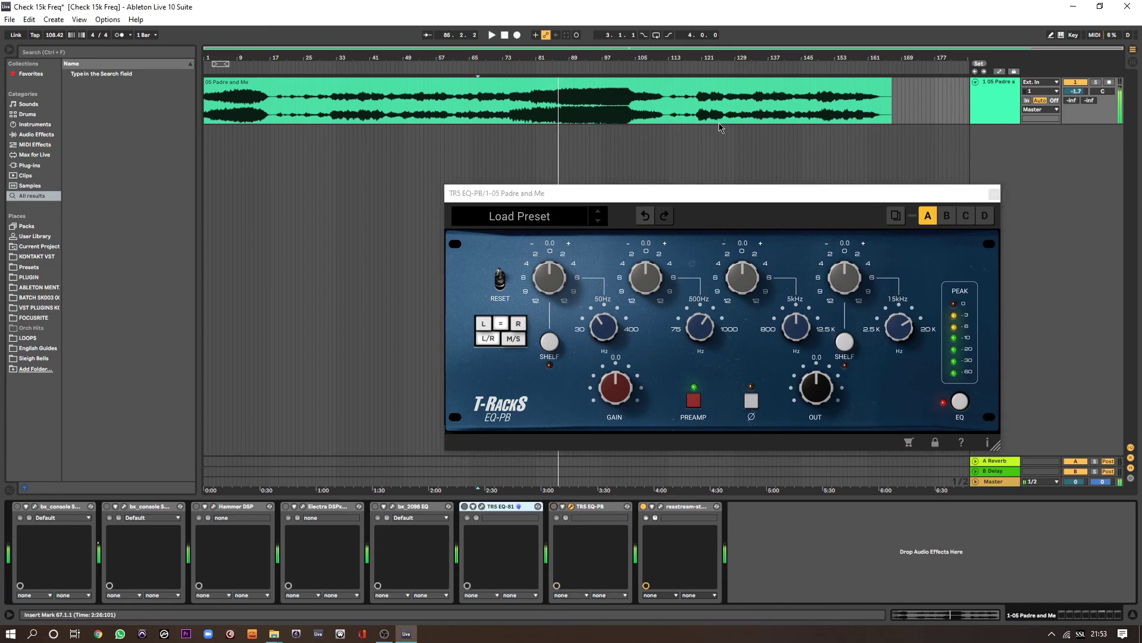
{"action": "left_click", "coordinate": [993, 194]}
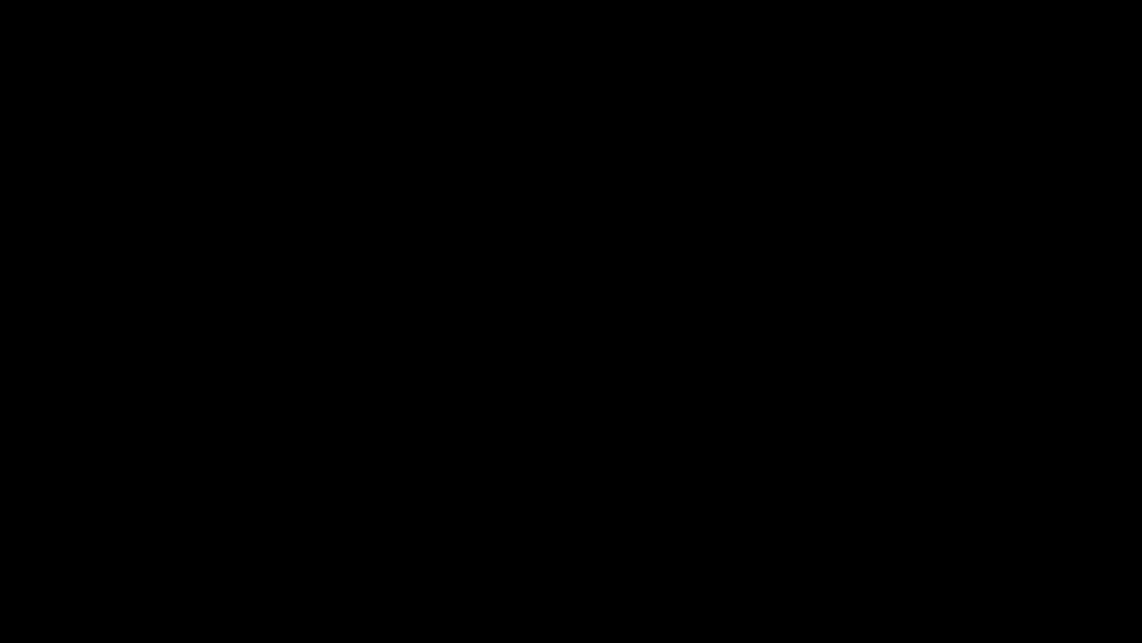